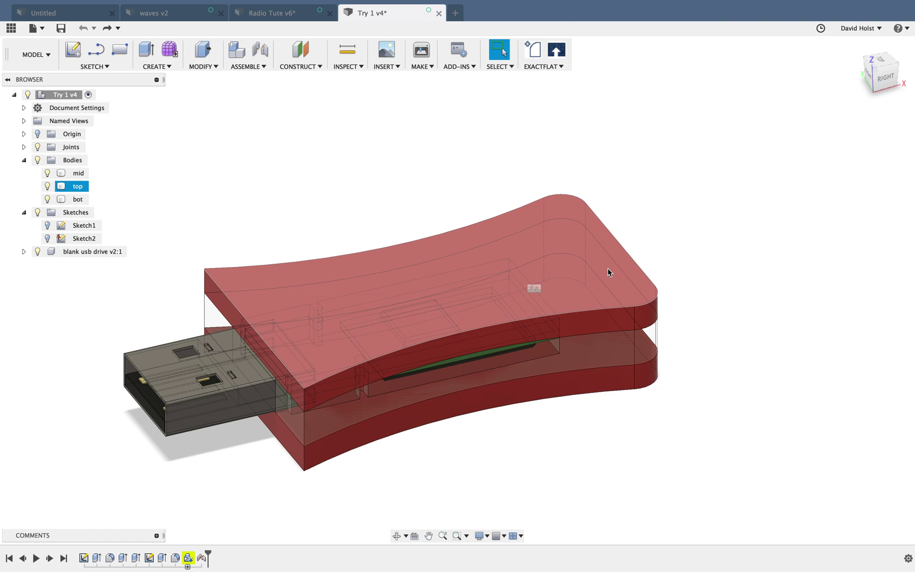
left_click(437, 441)
left_click(415, 442)
middle_click_drag(429, 438, 453, 435)
left_click(448, 434)
key("Escape")
left_click(453, 435)
left_click(203, 365)
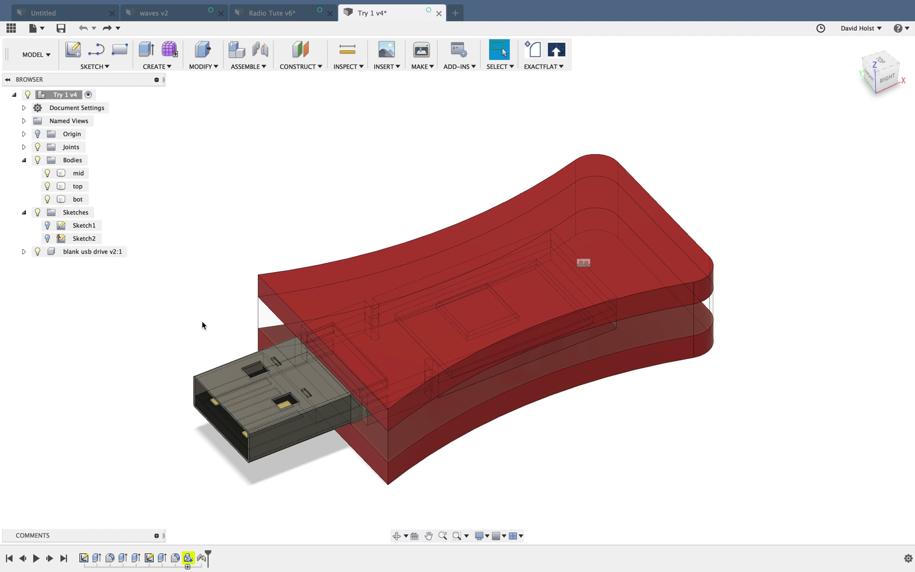
left_click(326, 286)
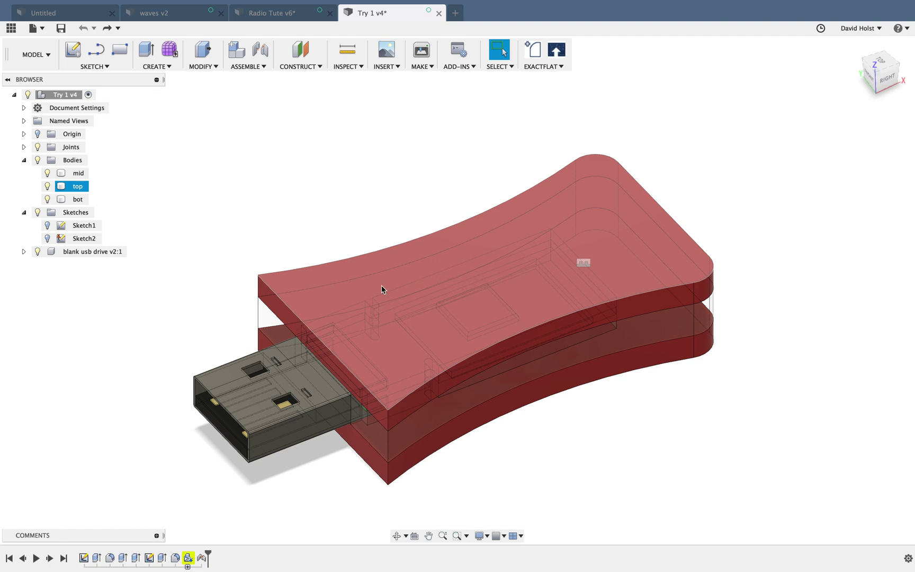
left_click(163, 271)
Hide the blank usb drive component and the bot and mid bodies, leaving only the top body shown
left_click(43, 253)
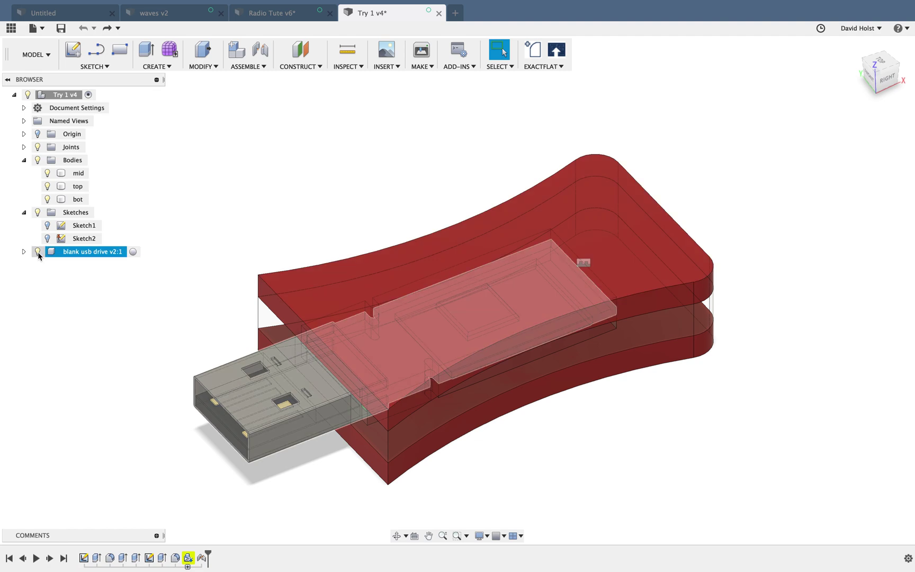
left_click(37, 252)
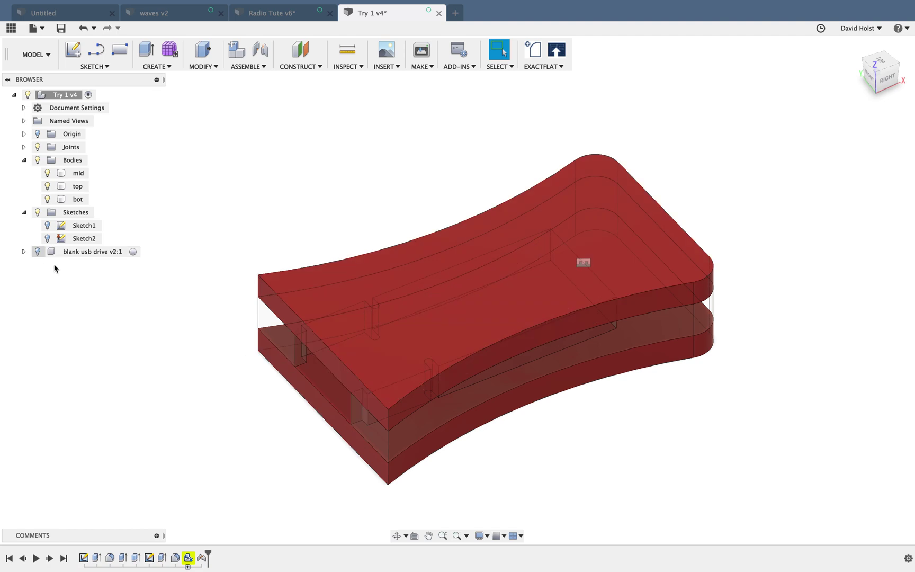
left_click(24, 160)
left_click(24, 160)
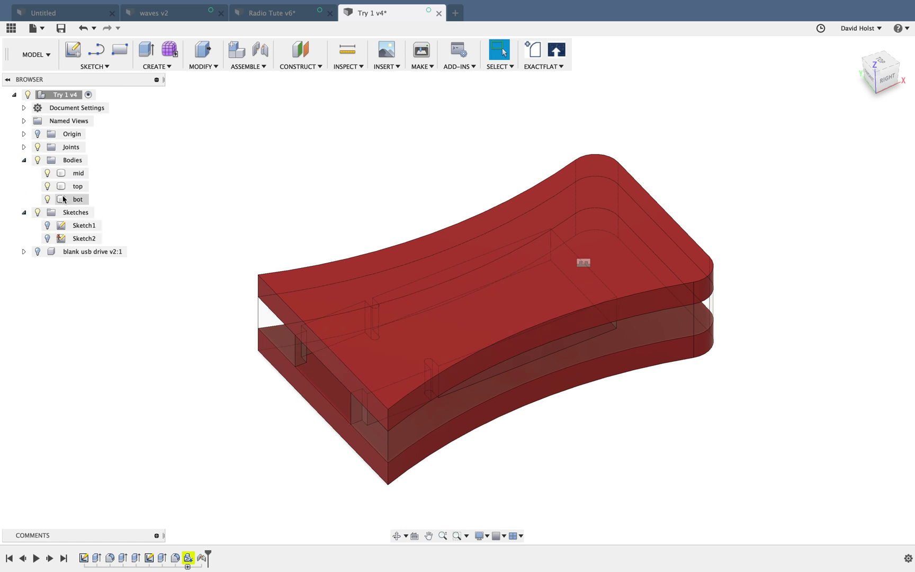
left_click(51, 199)
left_click(46, 176)
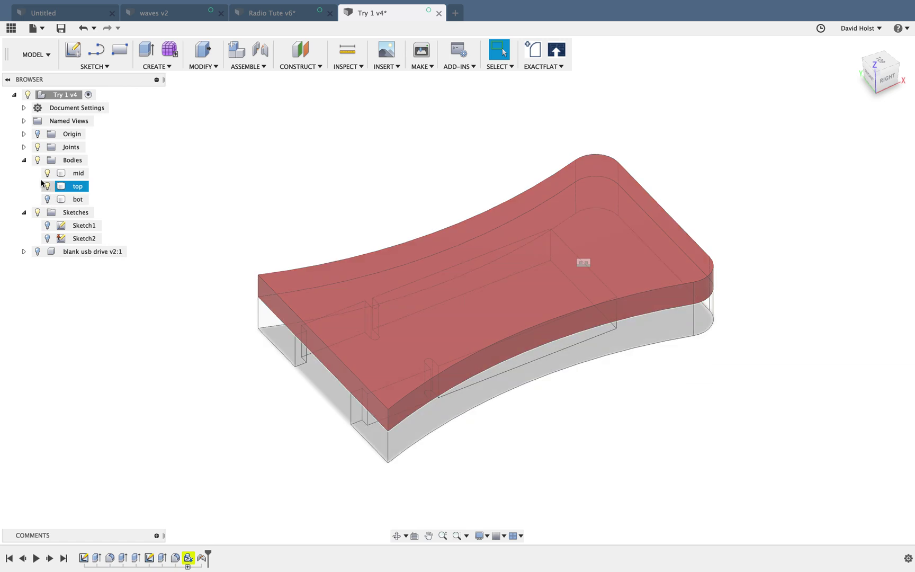
left_click(48, 175)
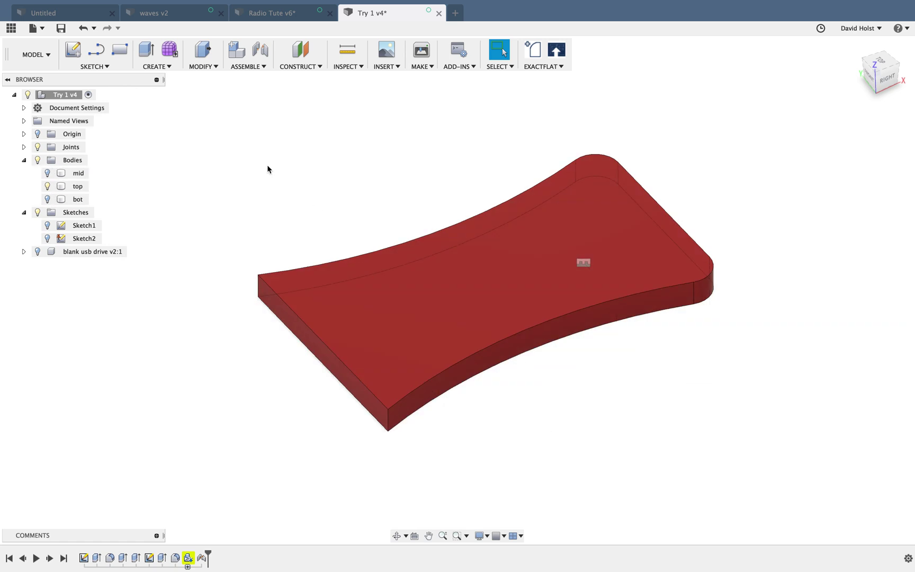
Create a sketch on the upper face of the top body and project that face's outline into it
left_click(73, 51)
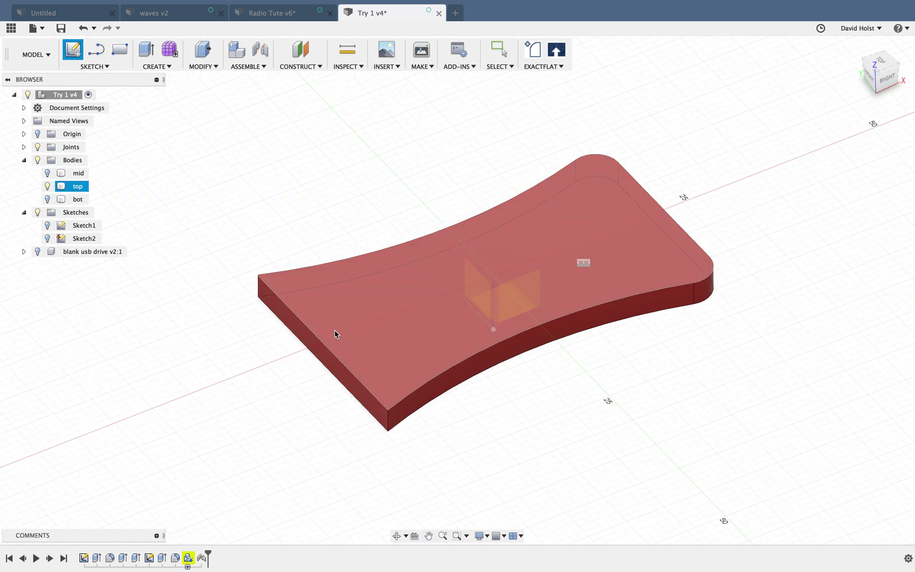
left_click(335, 333)
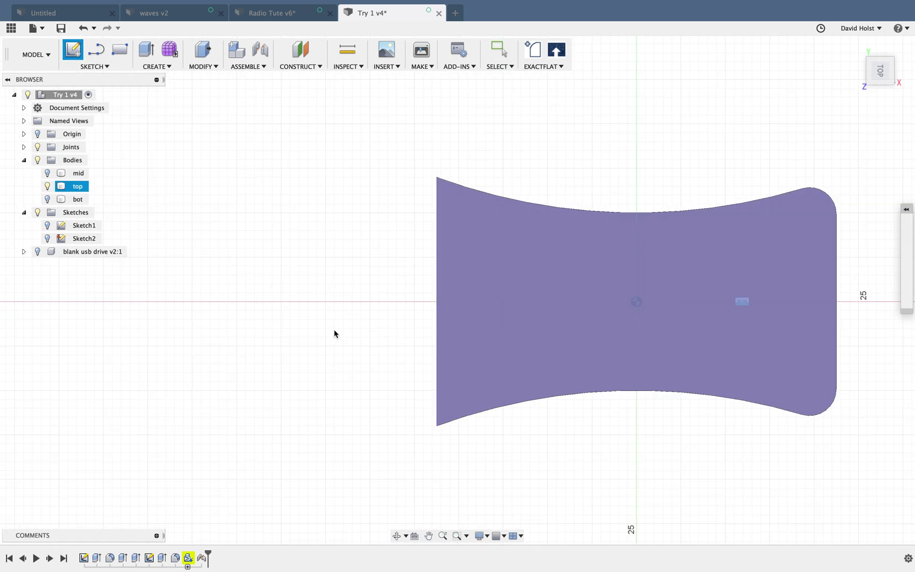
key("p")
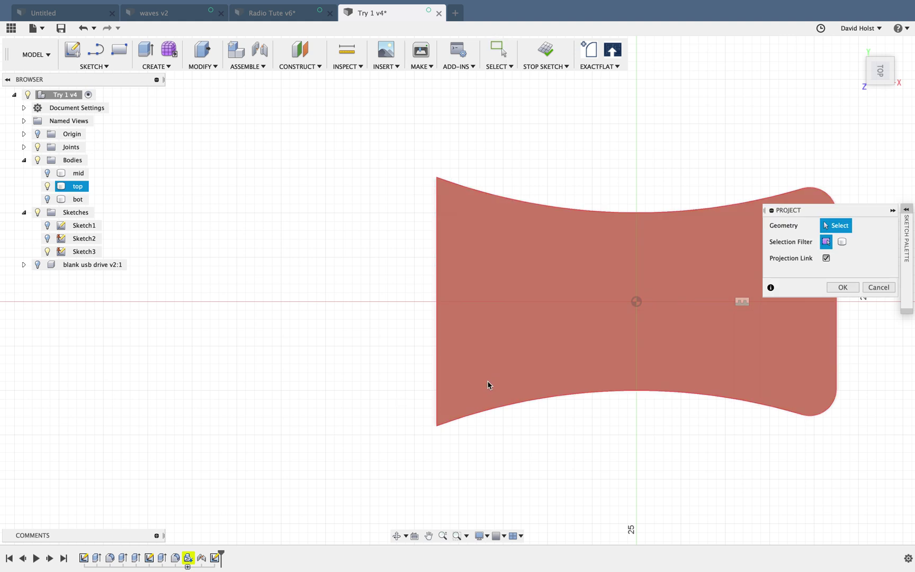
left_click(488, 385)
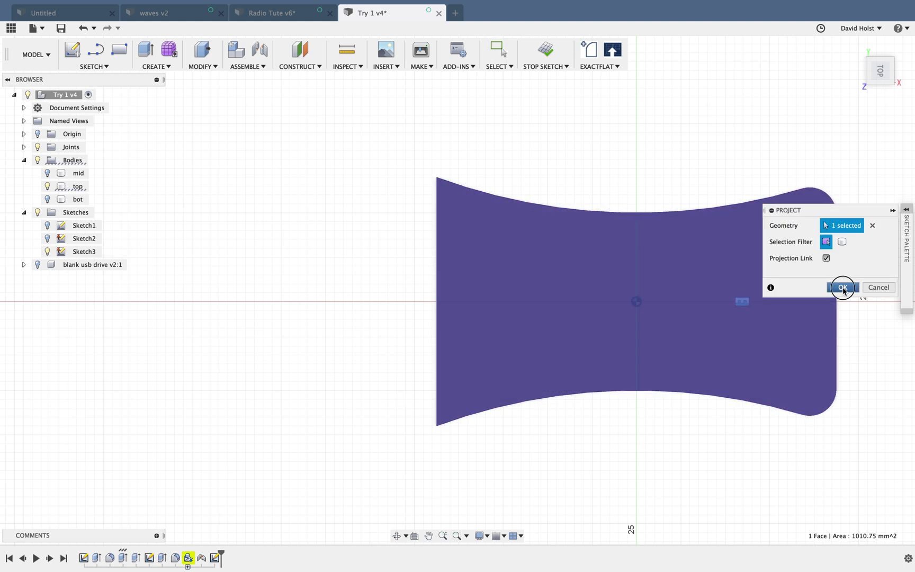
left_click(843, 287)
mouse_move(558, 460)
middle_mouse_down("shift")
mouse_move(582, 435)
mouse_move(578, 423)
middle_mouse_up("shift")
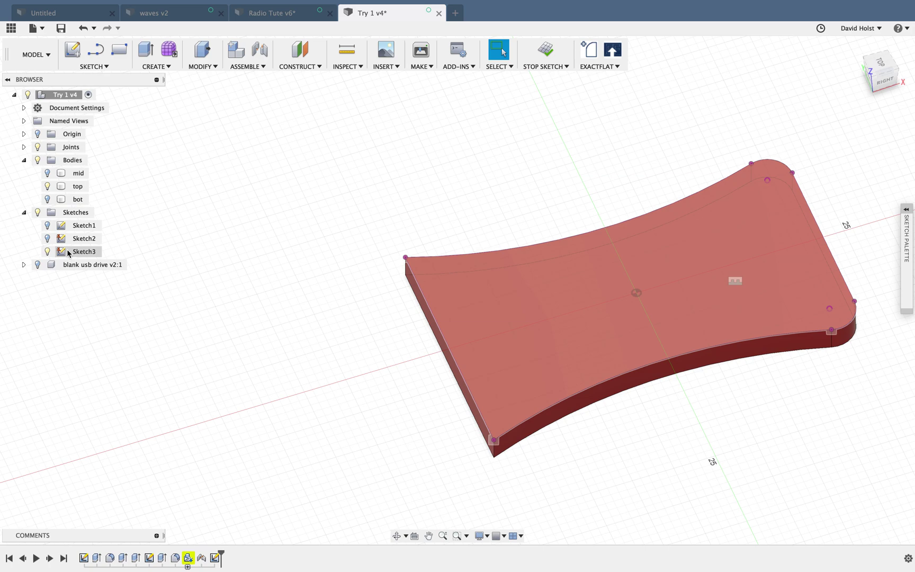
Hide the top body and rename its projected outline sketch as Top
left_click(53, 188)
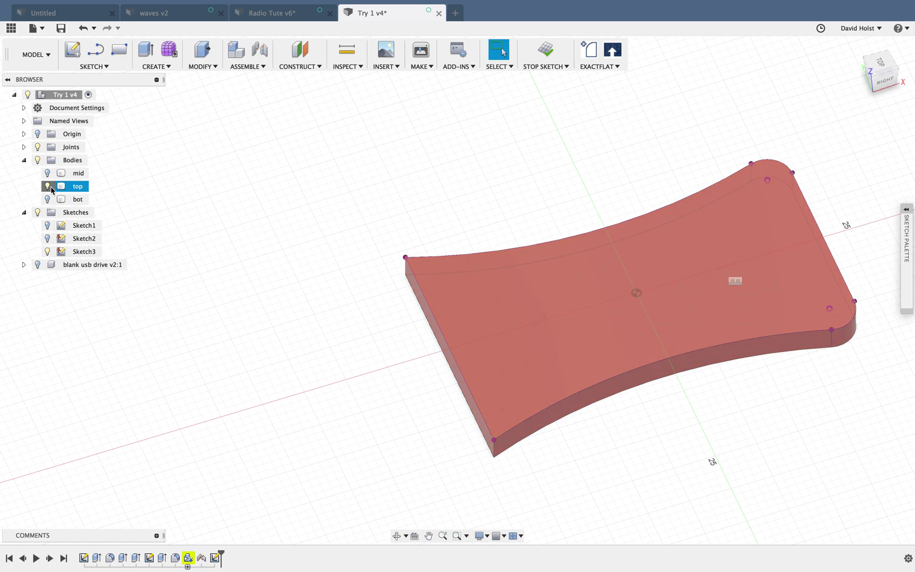
left_click(50, 187)
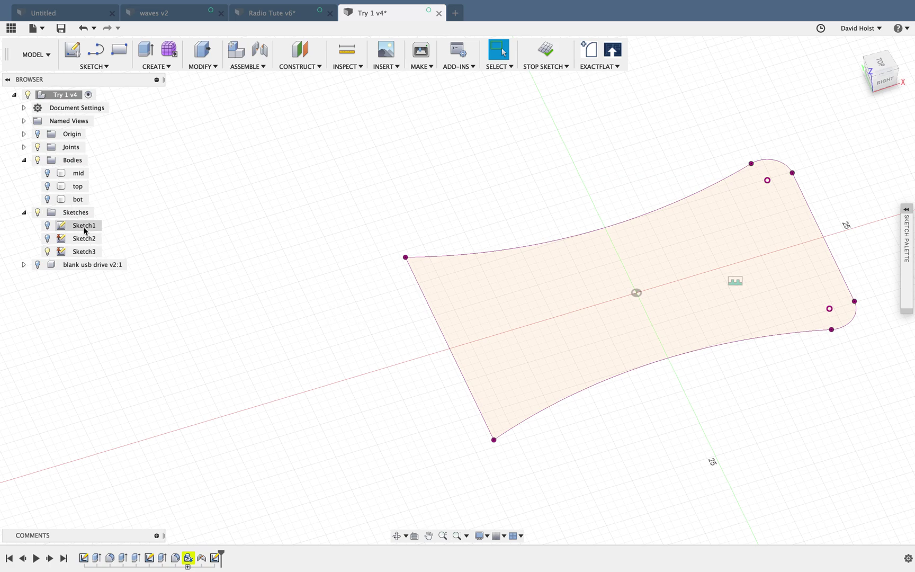
left_click(83, 252)
left_click(84, 251)
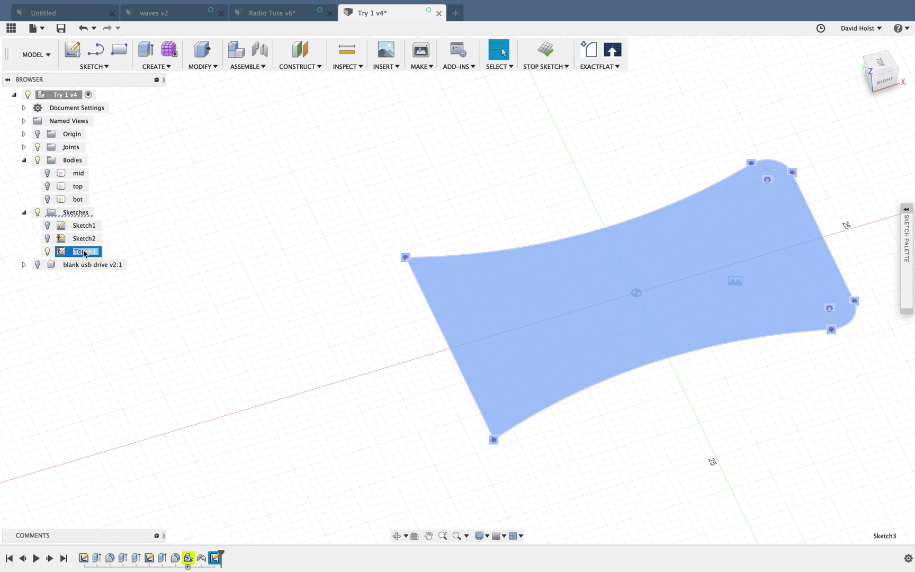
key("Return")
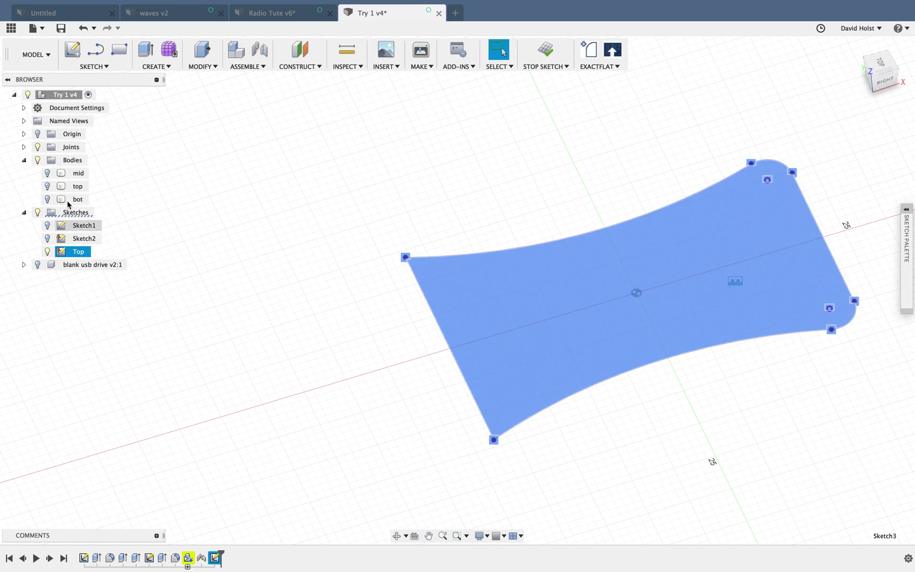
Show the mid body, finish the current sketch and hide the Top sketch
left_click(47, 187)
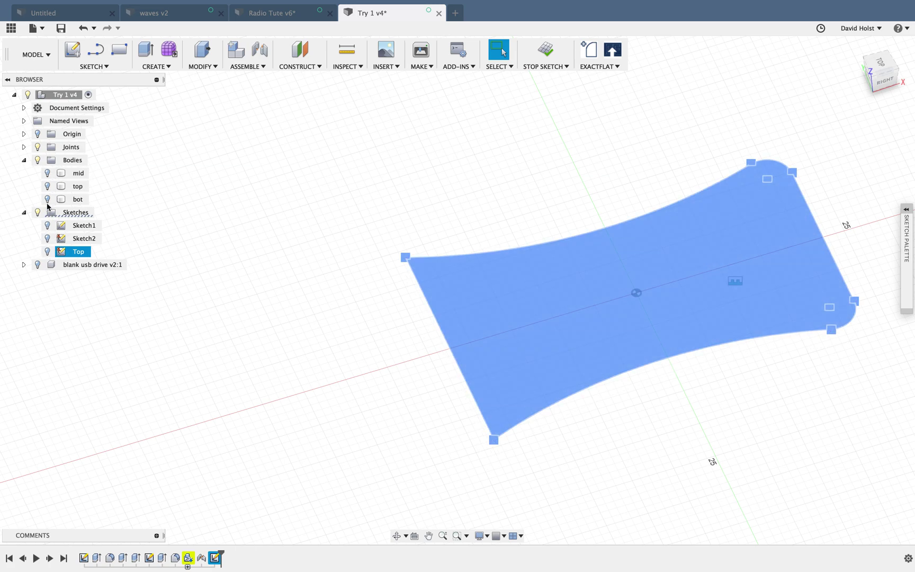
left_click(47, 173)
left_click(47, 173)
left_click(400, 383)
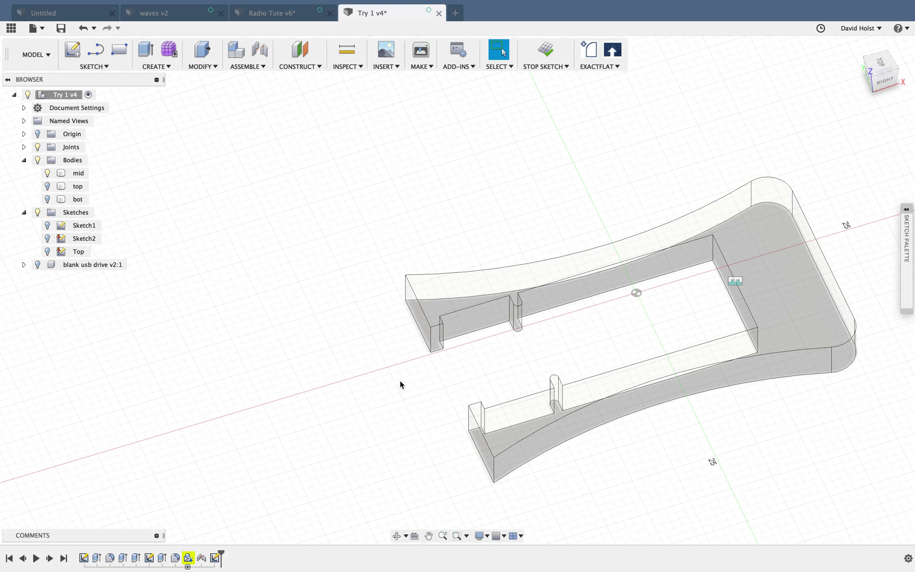
middle_click_drag(619, 467, 547, 457)
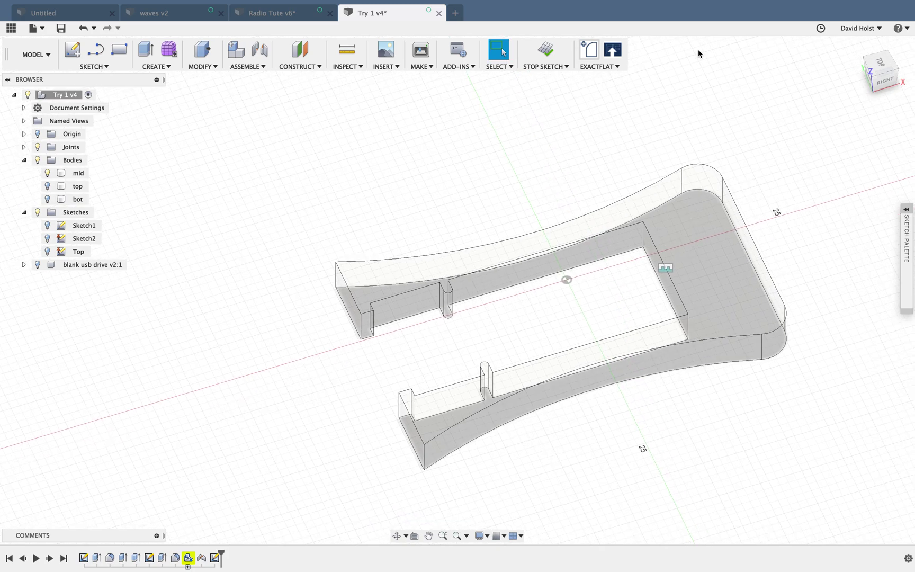
left_click(545, 53)
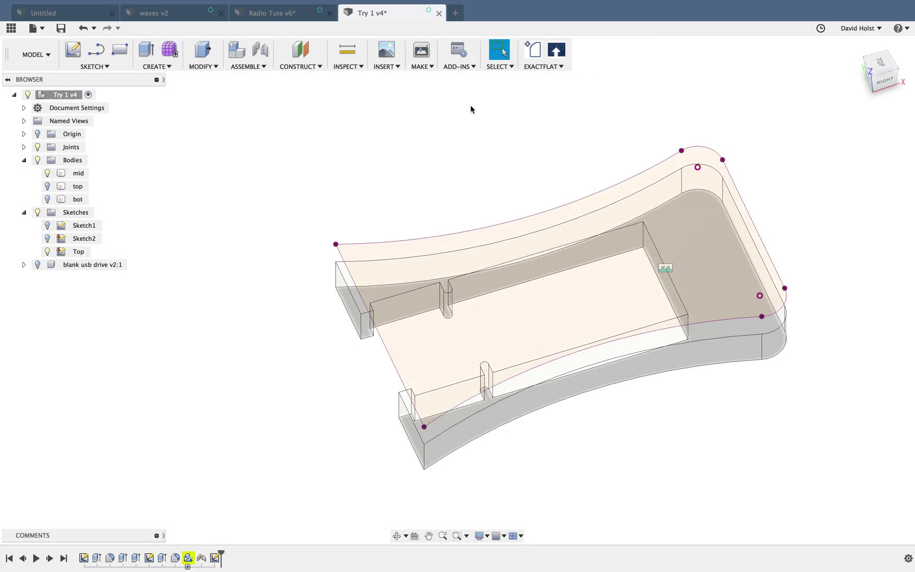
left_click(47, 251)
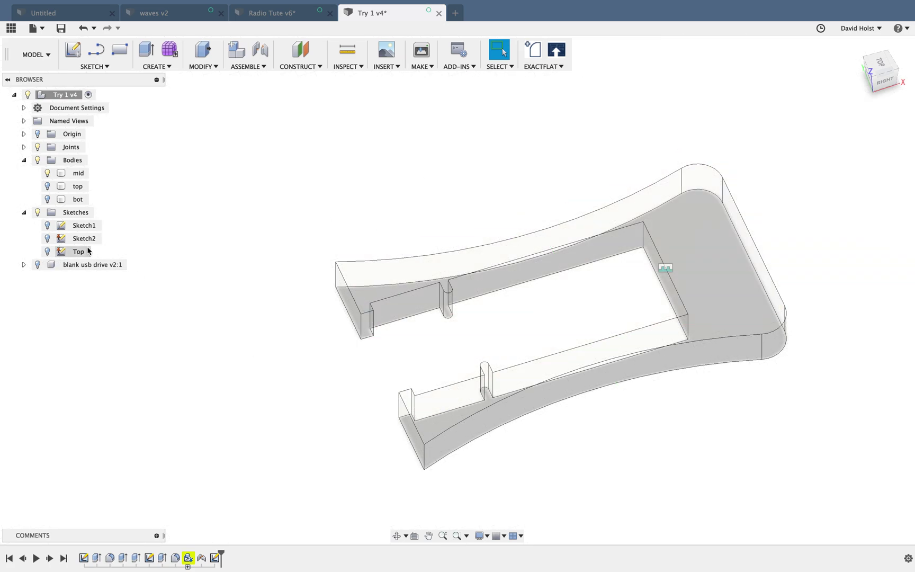
Create a sketch on the upper face of the mid body and project that face's outline into it
left_click(72, 51)
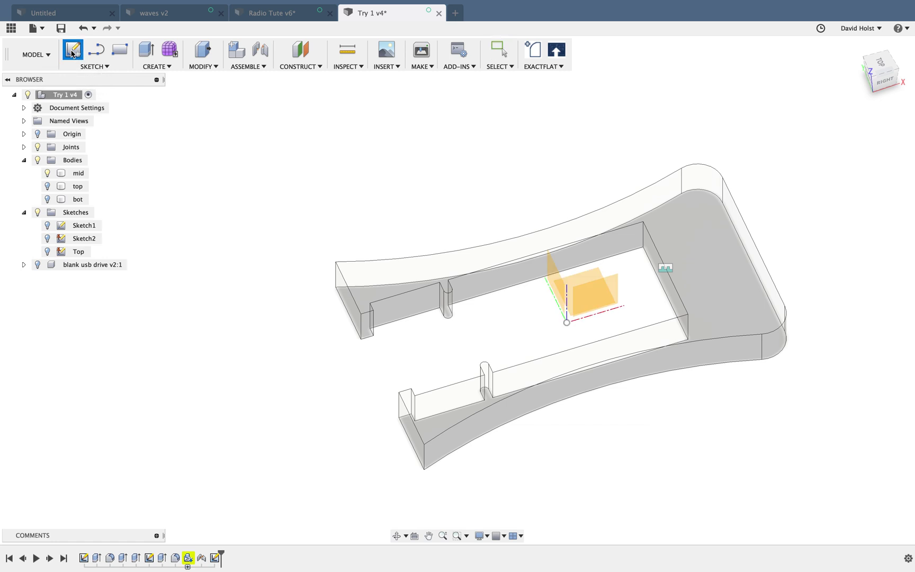
left_click(407, 283)
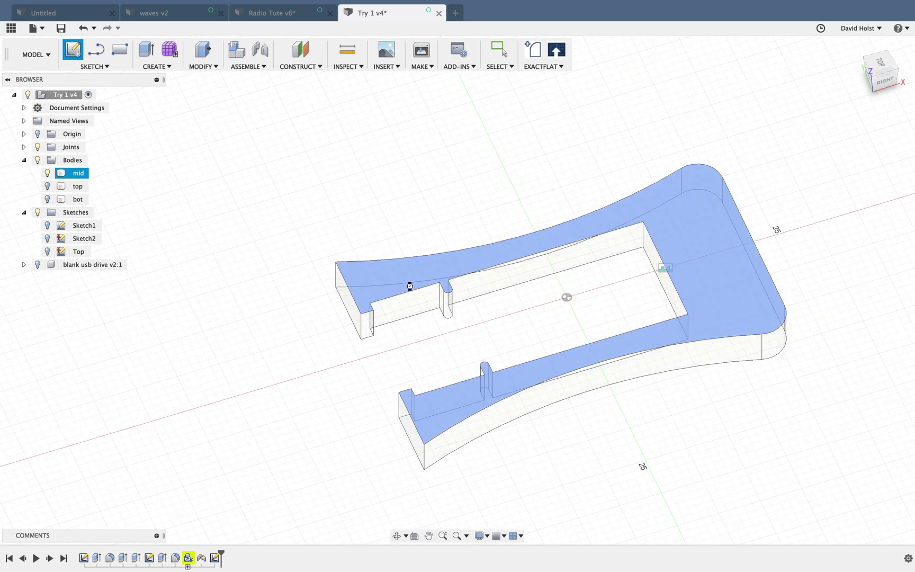
key("p")
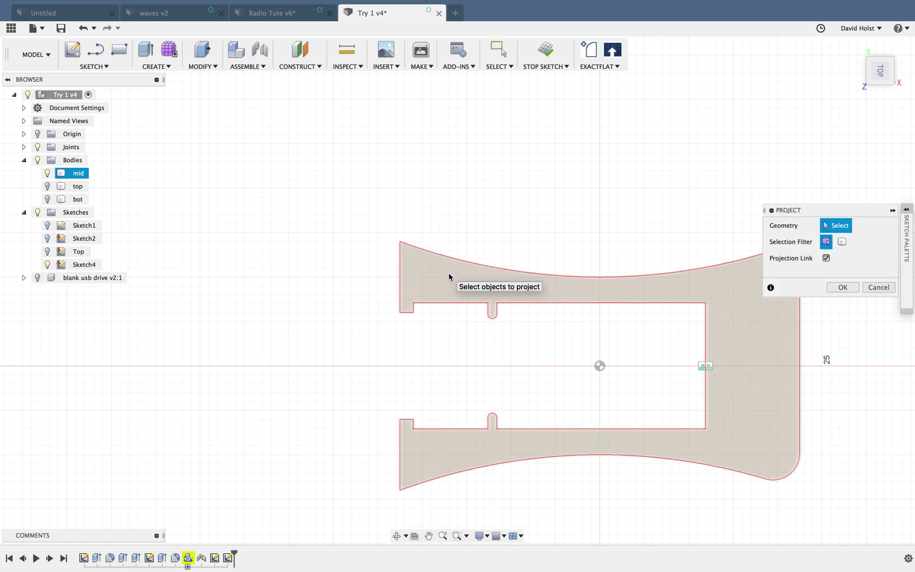
left_click(450, 277)
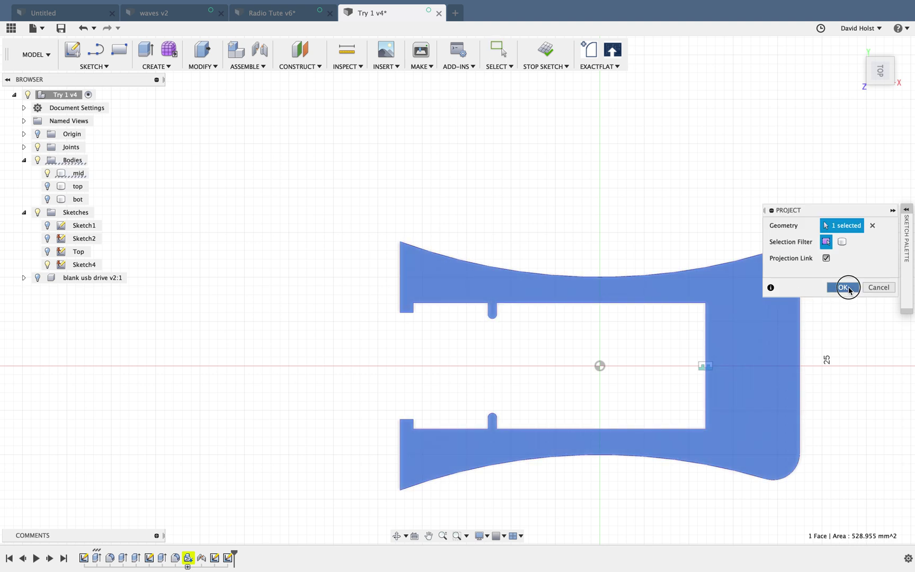
left_click(845, 287)
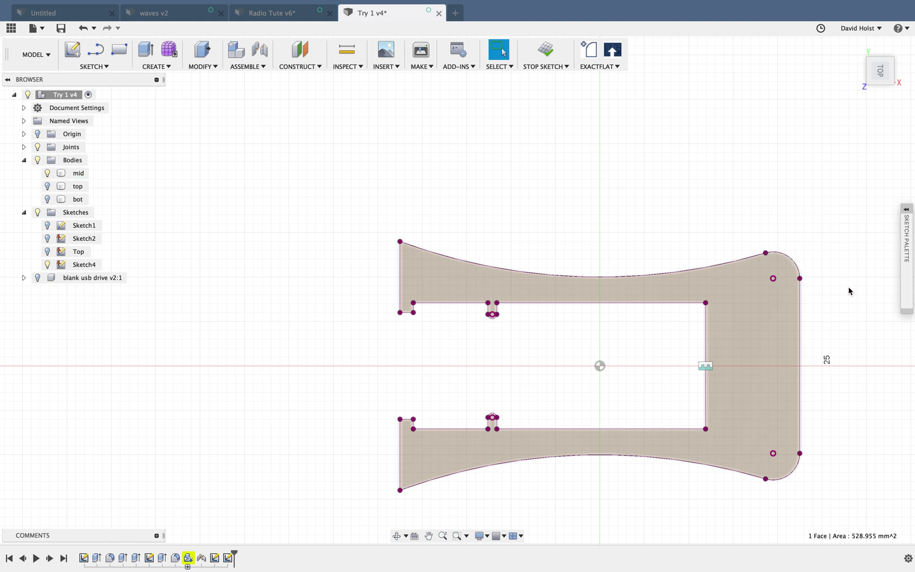
Rename the sketch with the mid body's projected outline as mid
left_click(84, 266)
double_click(83, 266)
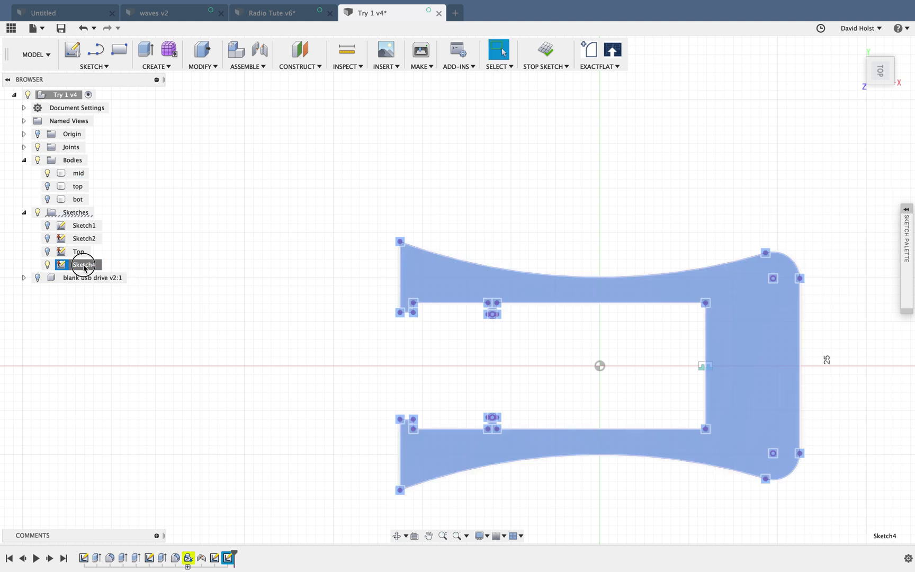
type("mid")
left_click(511, 451)
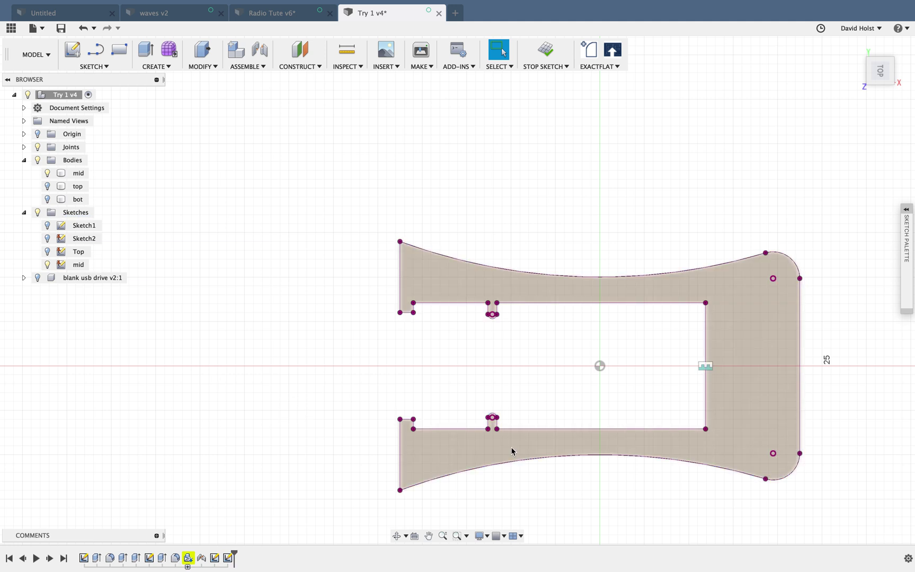
Show only the bot body, finish the current sketch and hide the mid sketch
middle_click_drag(577, 499, 587, 460, "shift")
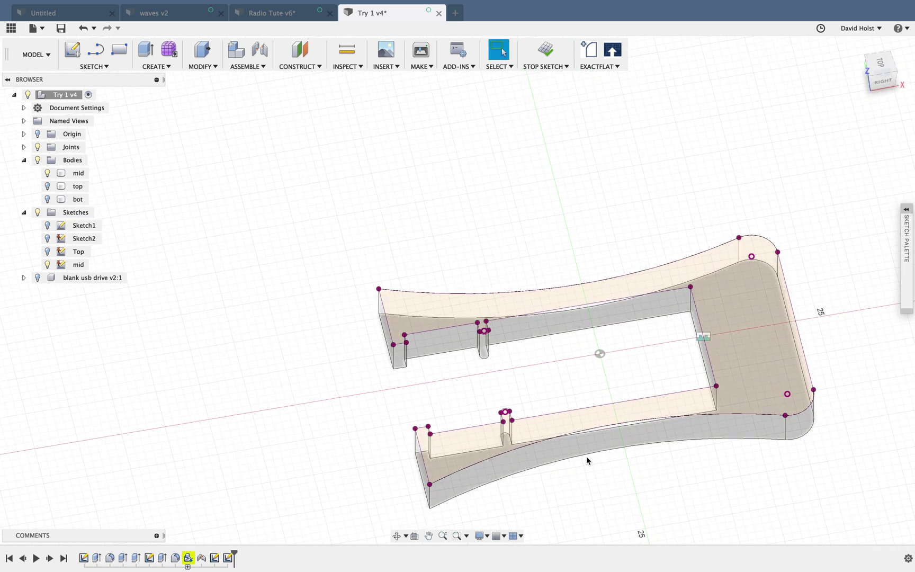
left_click(50, 201)
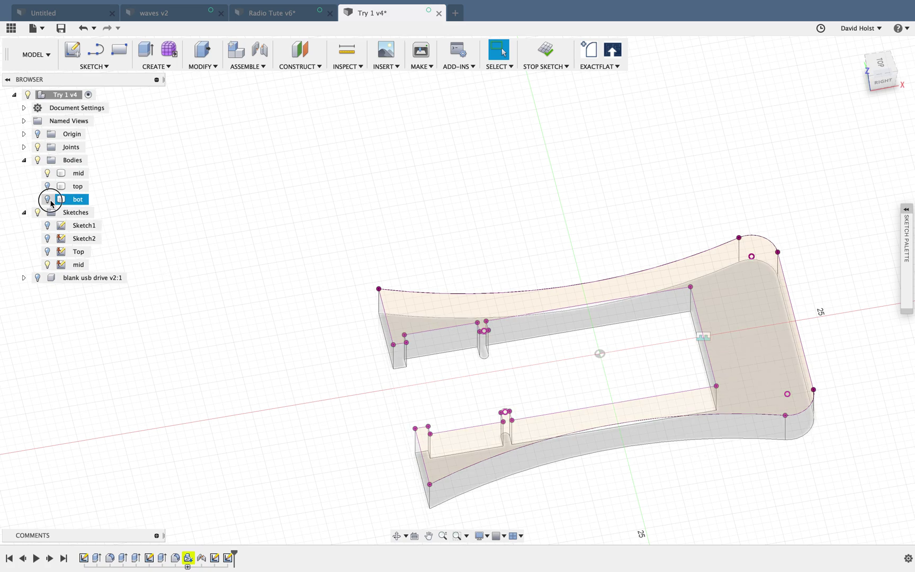
middle_click_drag(292, 409, 284, 382)
left_click(47, 264)
left_click(546, 53)
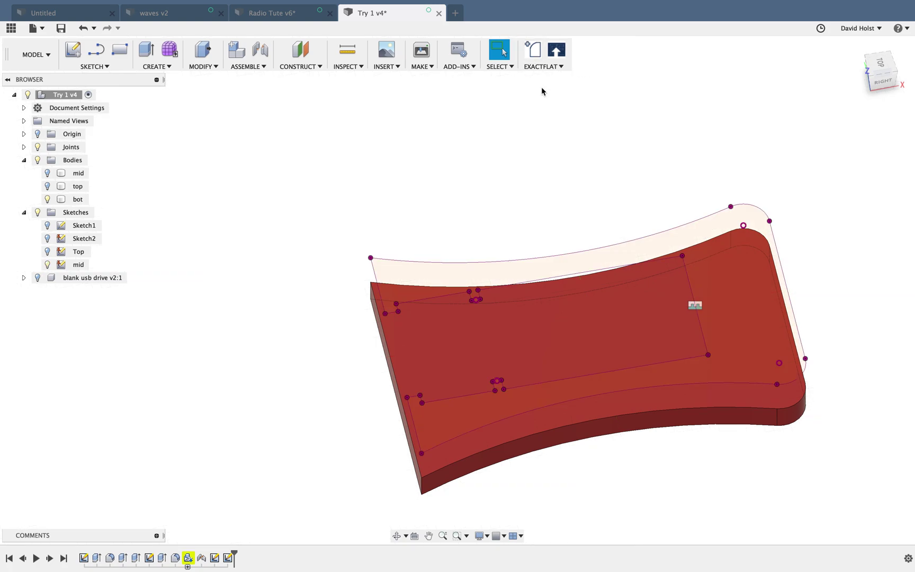
left_click(48, 264)
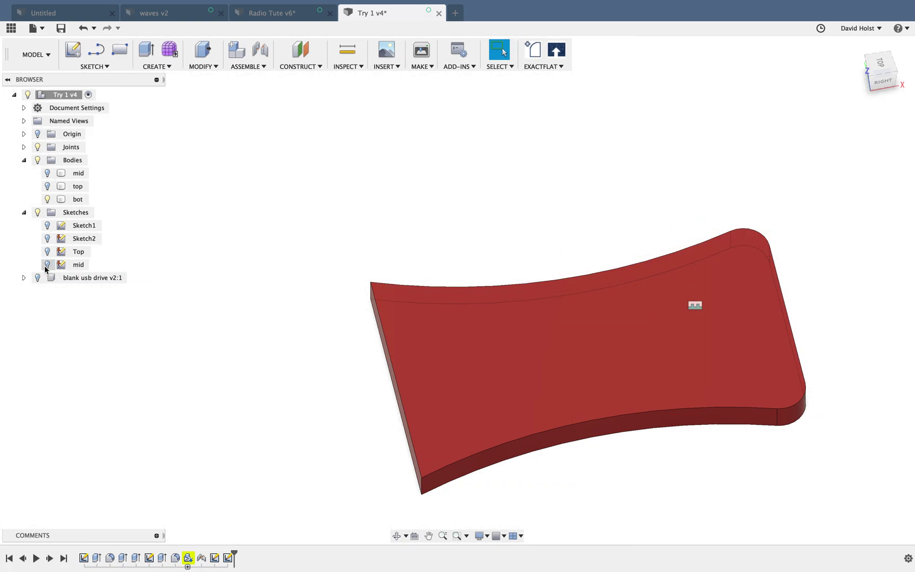
Create a sketch on the upper face of the bot body, project that face's outline into it and finish the sketch
left_click(73, 51)
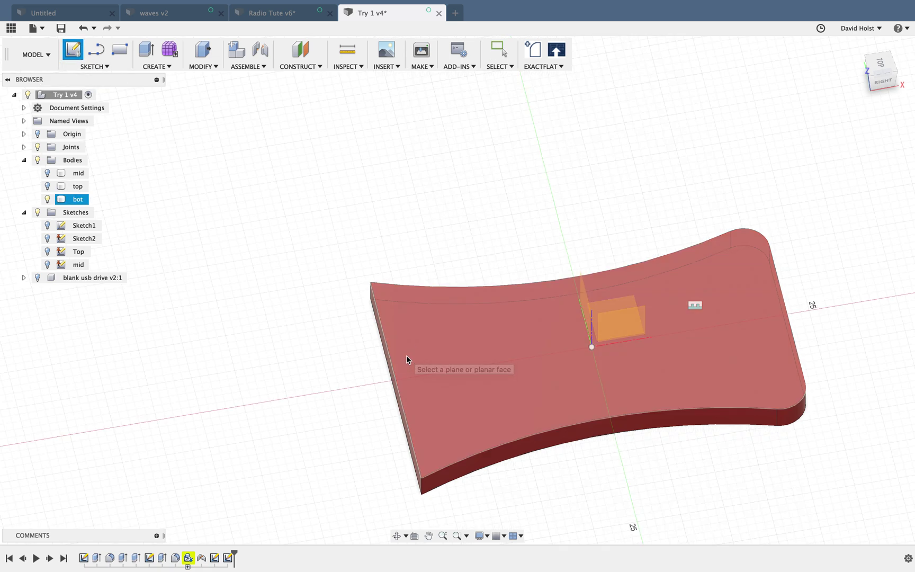
left_click(406, 355)
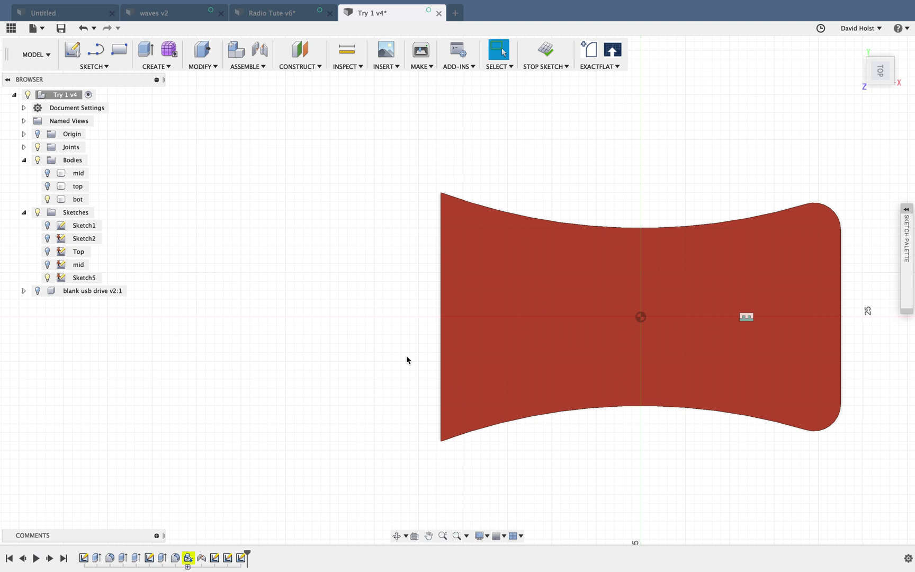
key("p")
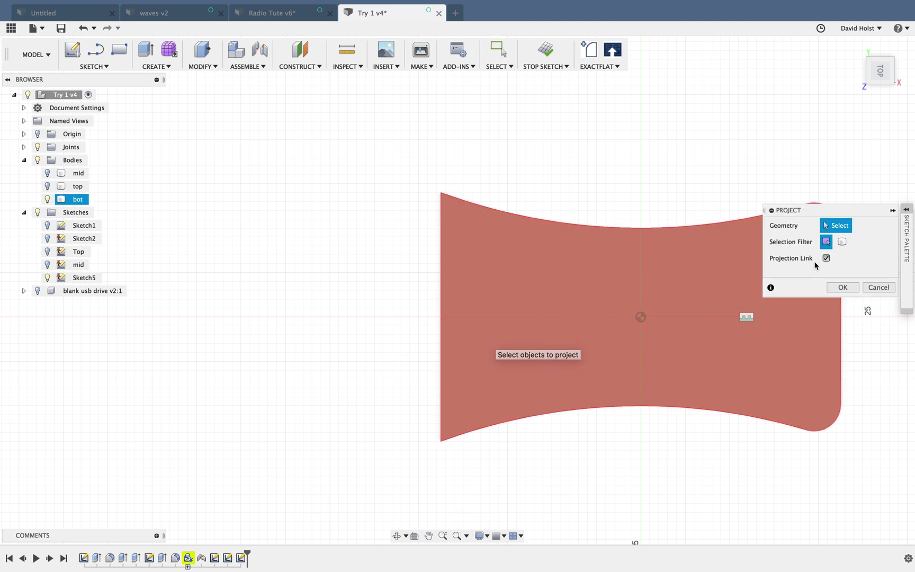
left_click(483, 347)
left_click(844, 287)
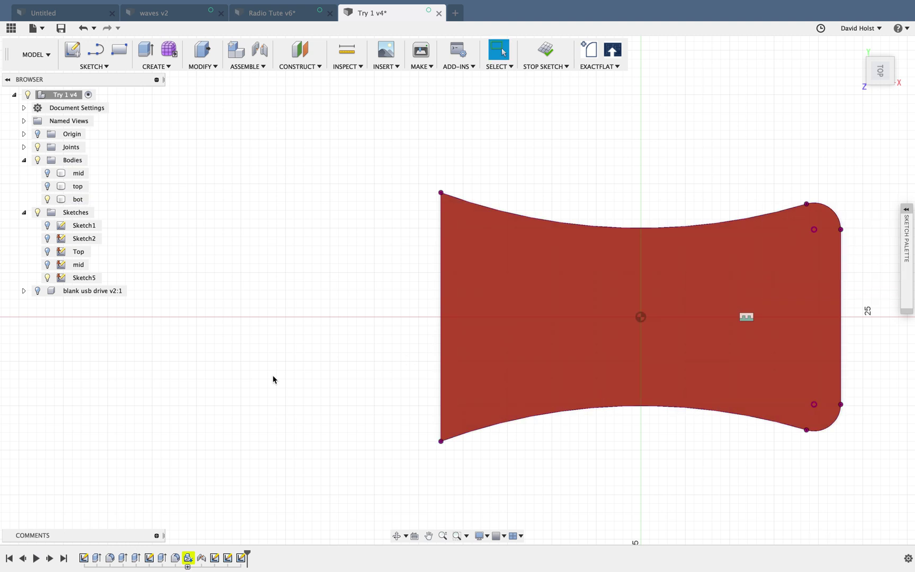
left_click(545, 56)
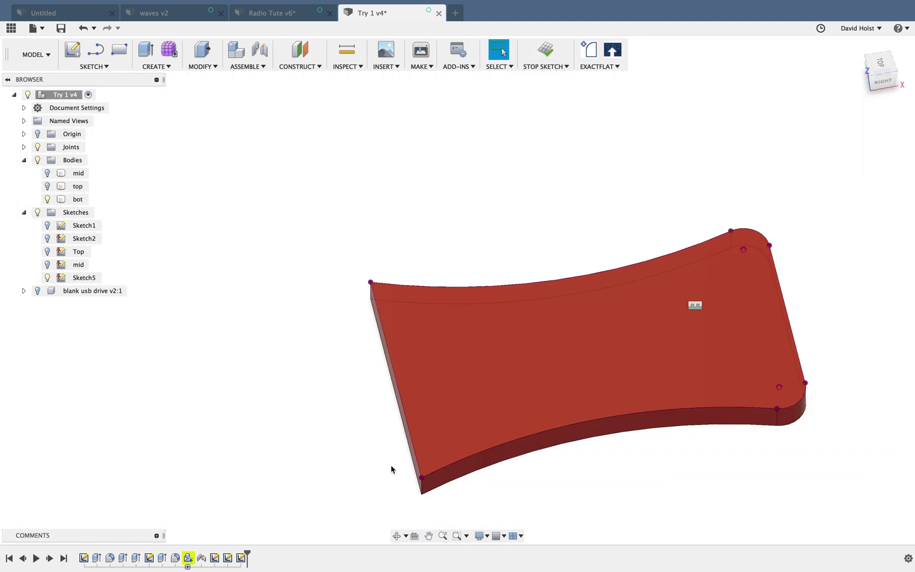
Hide the bot body and rename the sketch with its projected outline as bot
left_click(82, 277)
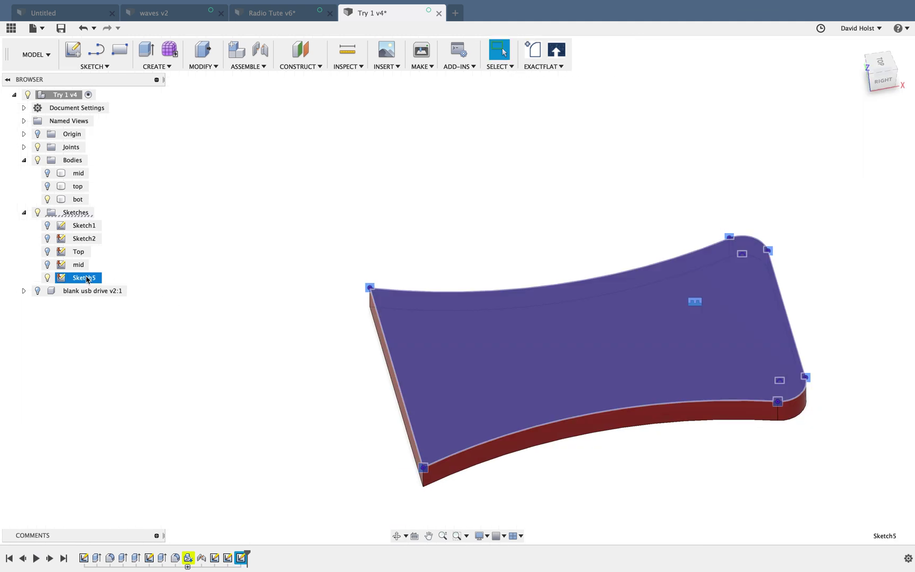
left_click(49, 199)
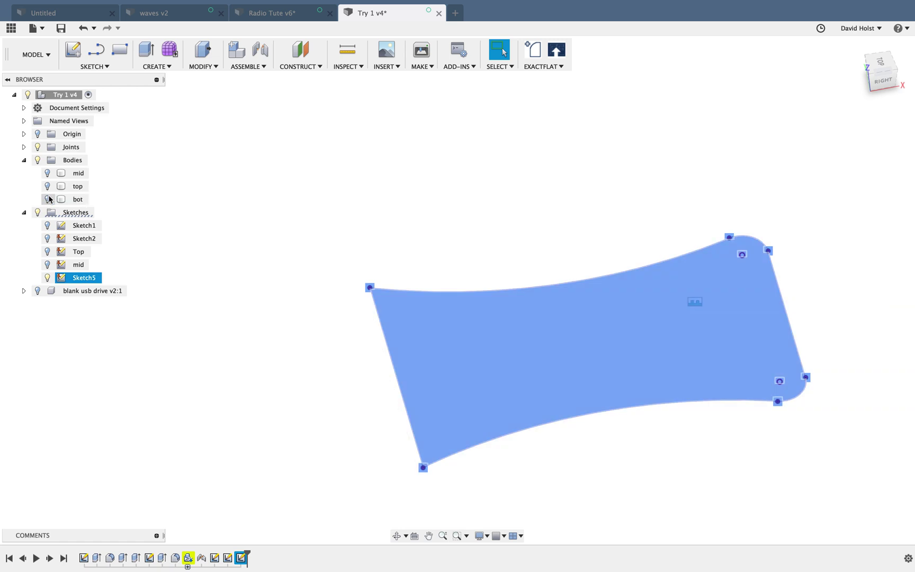
double_click(80, 279)
type("bot")
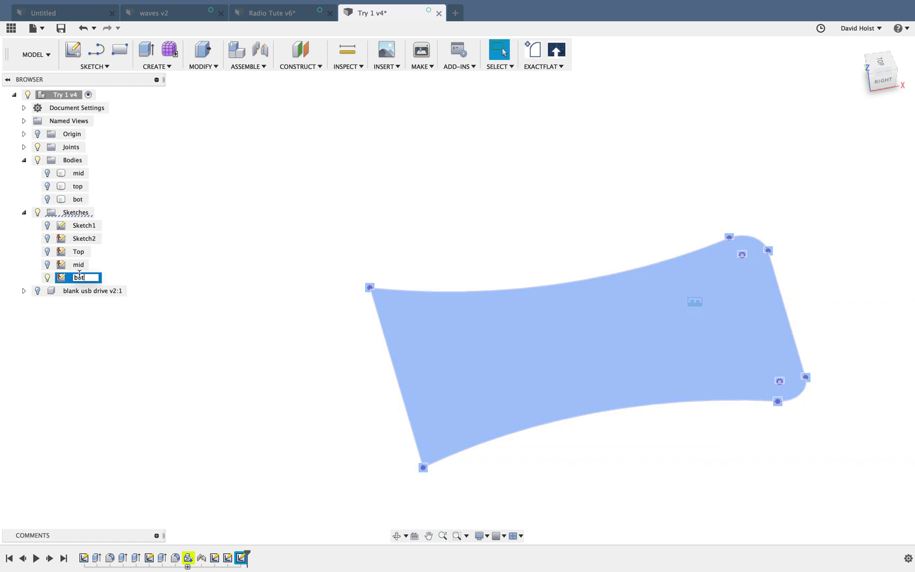
key("Return")
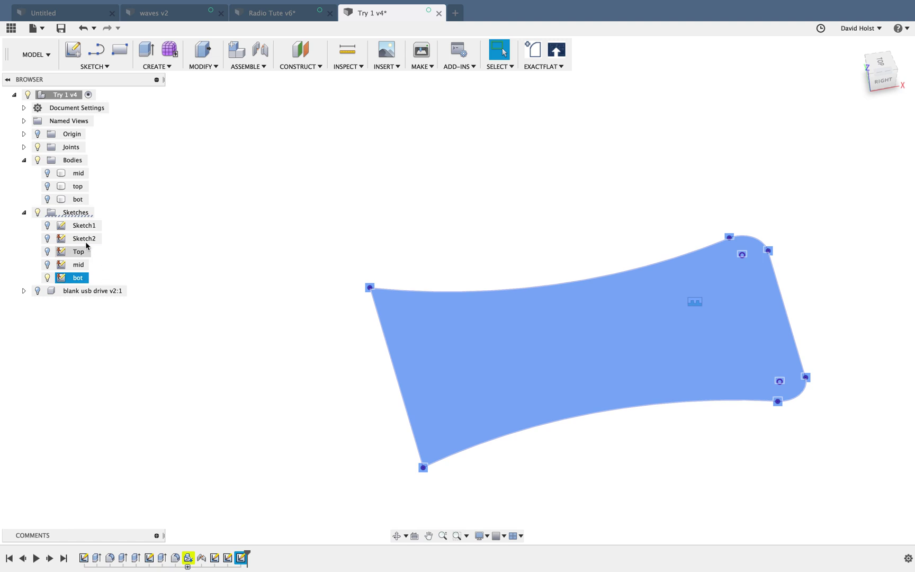
Show the mid and Top sketches together with the bot sketch
left_click(55, 265, "shift")
left_click(48, 265)
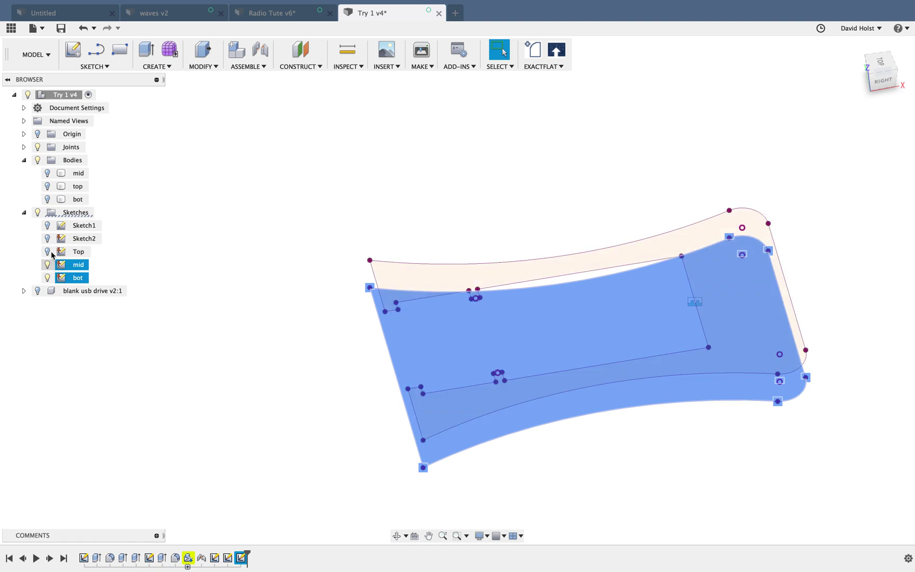
left_click(48, 251)
left_click(324, 473)
mouse_move(556, 477)
middle_mouse_down("shift")
mouse_move(555, 431)
mouse_move(566, 459)
middle_mouse_up("shift")
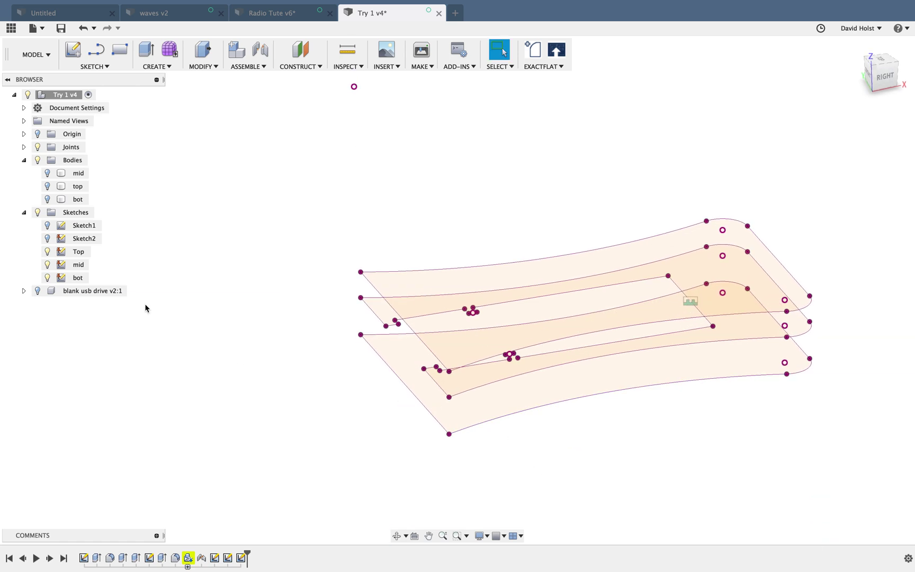
Export the Top sketch as a DXF file named usb top to the Desktop
left_click(78, 252)
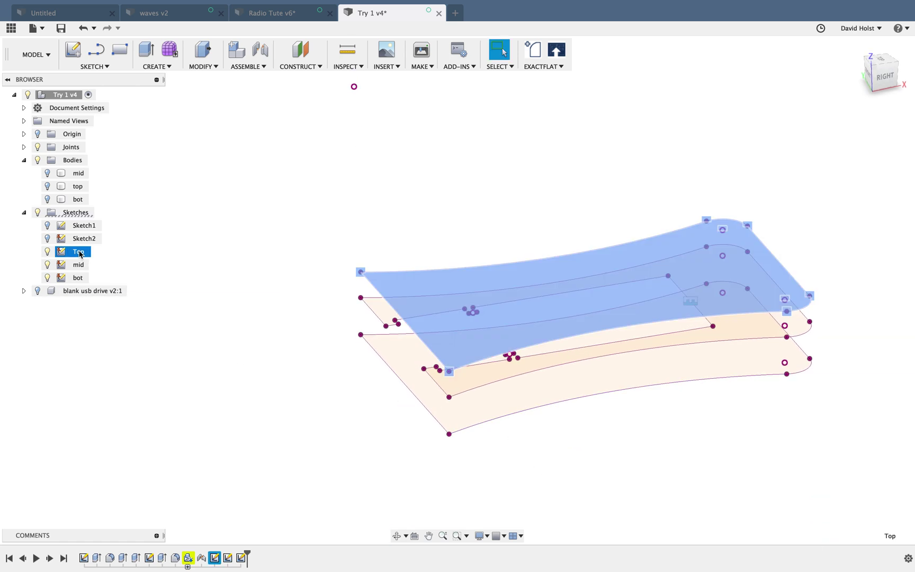
right_click(80, 254)
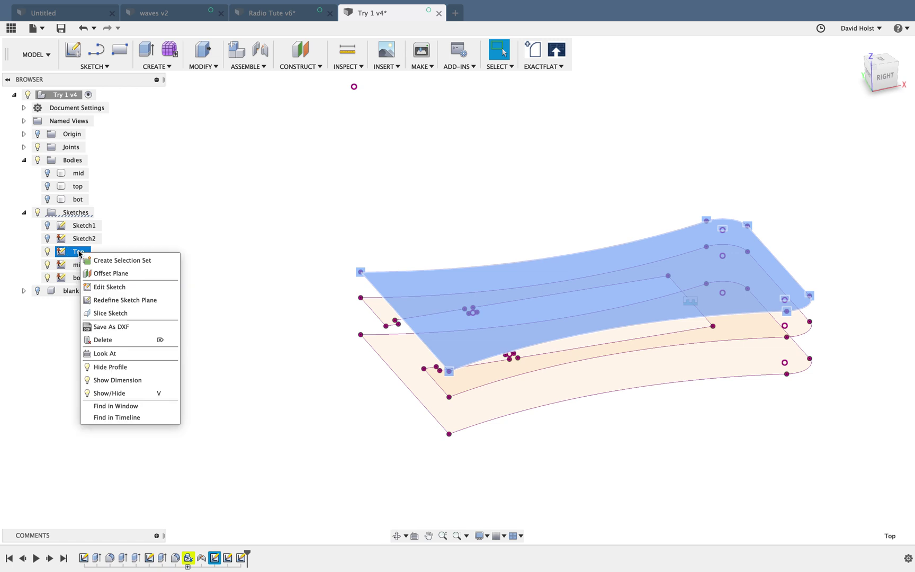
left_click(238, 336)
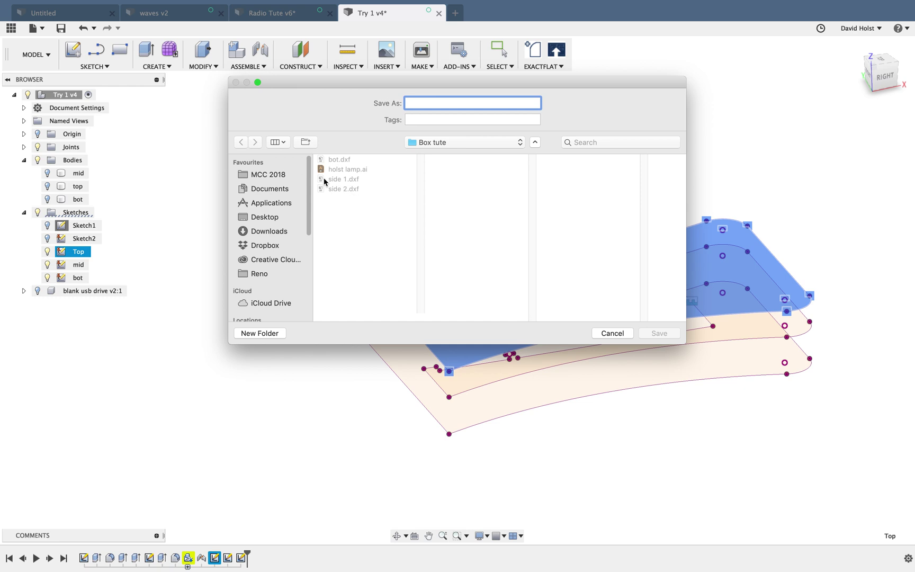
left_click(265, 217)
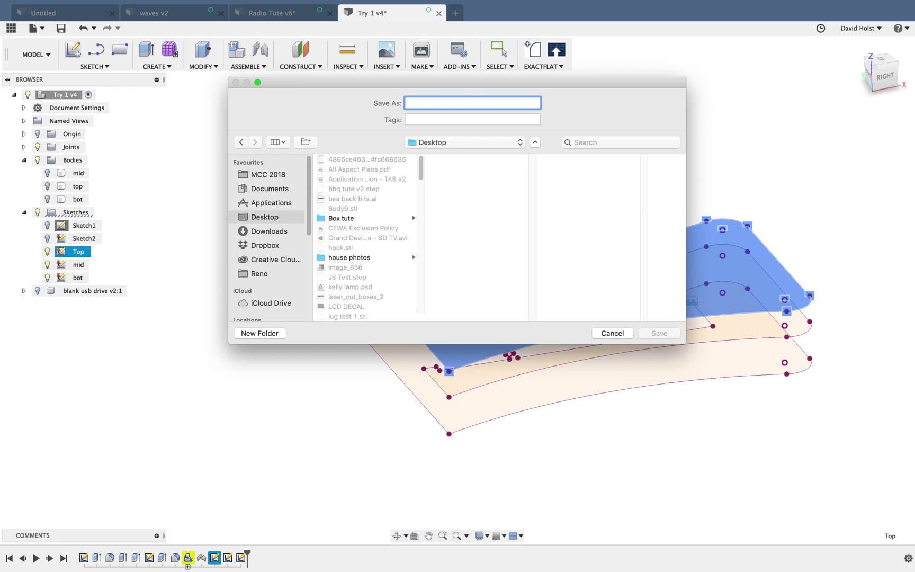
type("usb top")
key("Return")
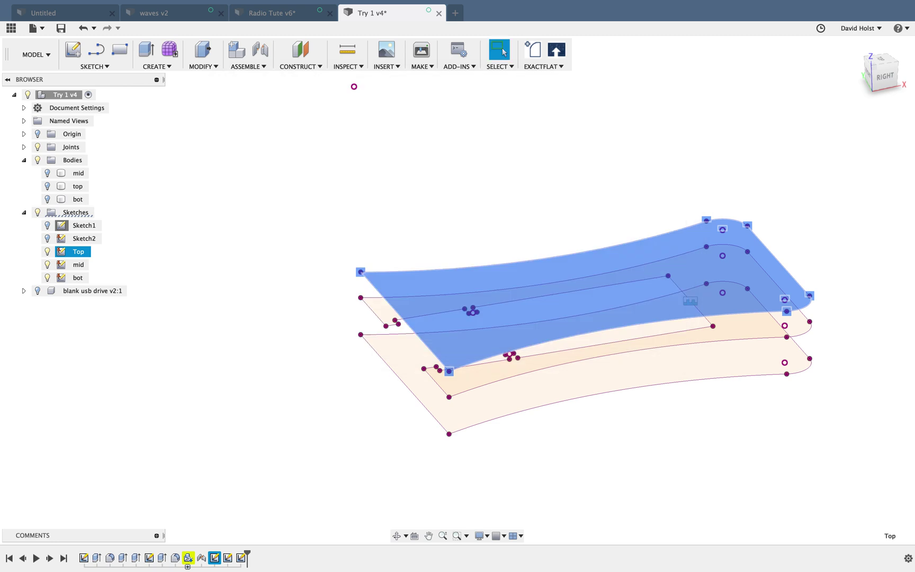
left_click(82, 265)
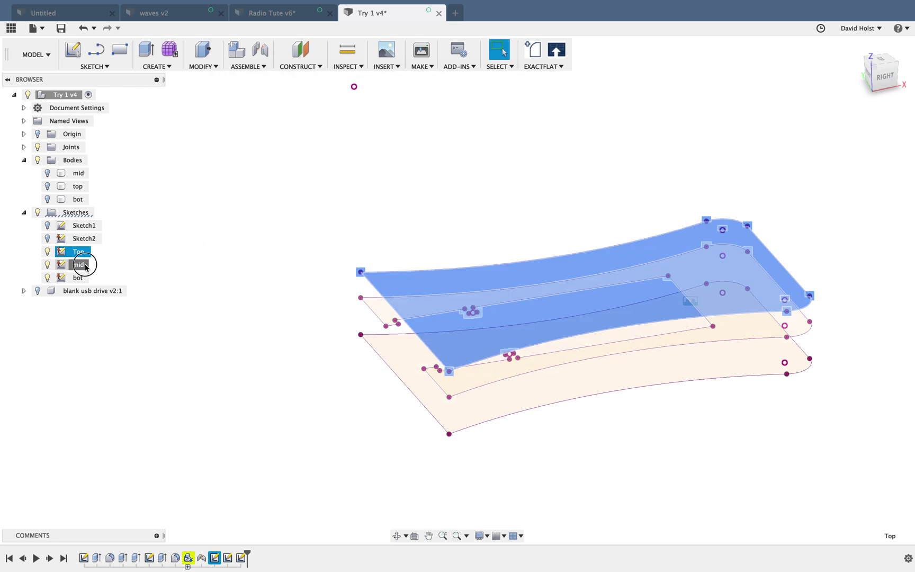
right_click(81, 268)
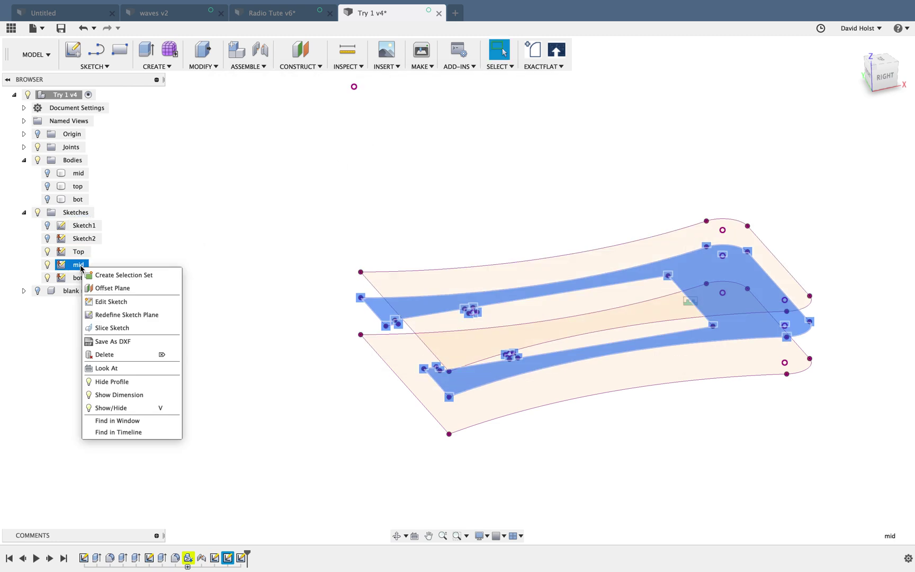
left_click(136, 342)
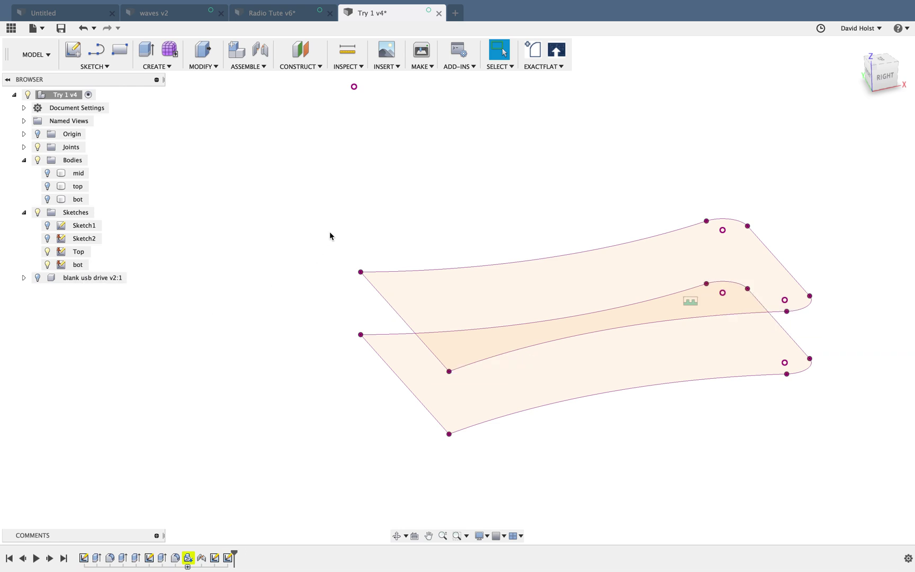
key("super+z")
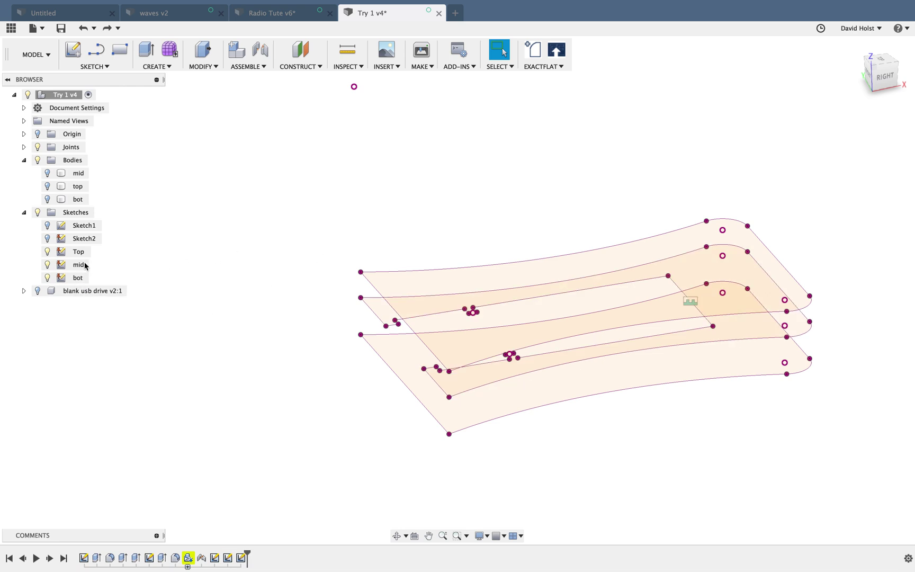
Export the mid sketch as a DXF file named usb mid to the Desktop
left_click(77, 267)
right_click(76, 267)
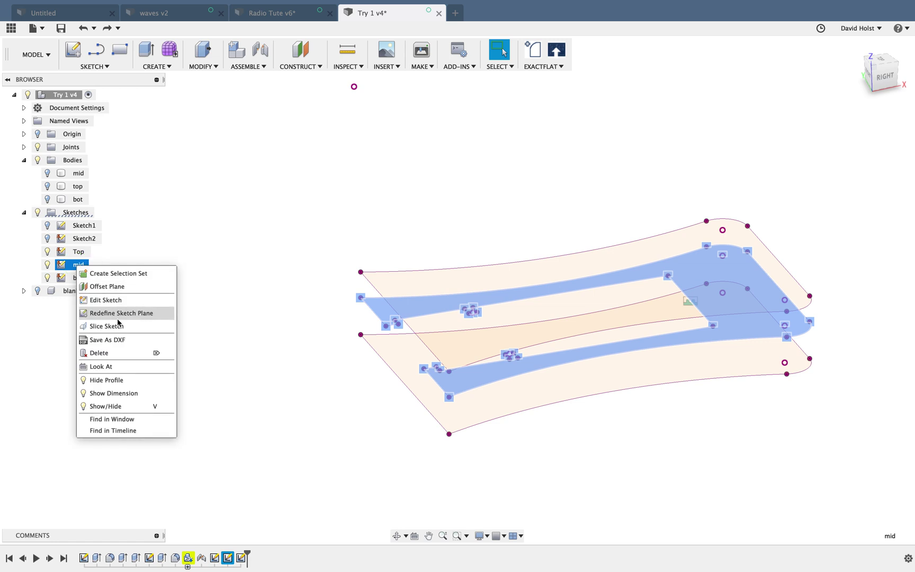
left_click(122, 340)
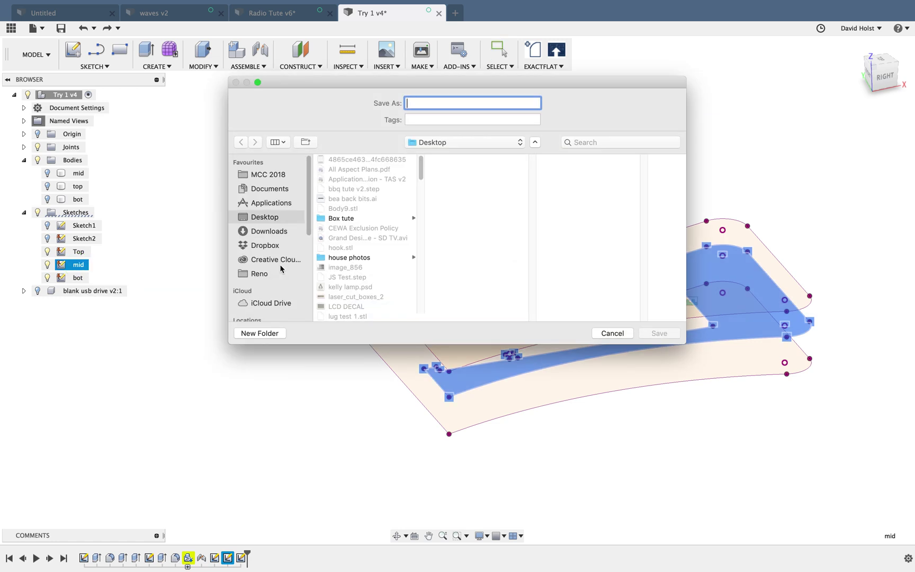
type("usb mid")
key("Return")
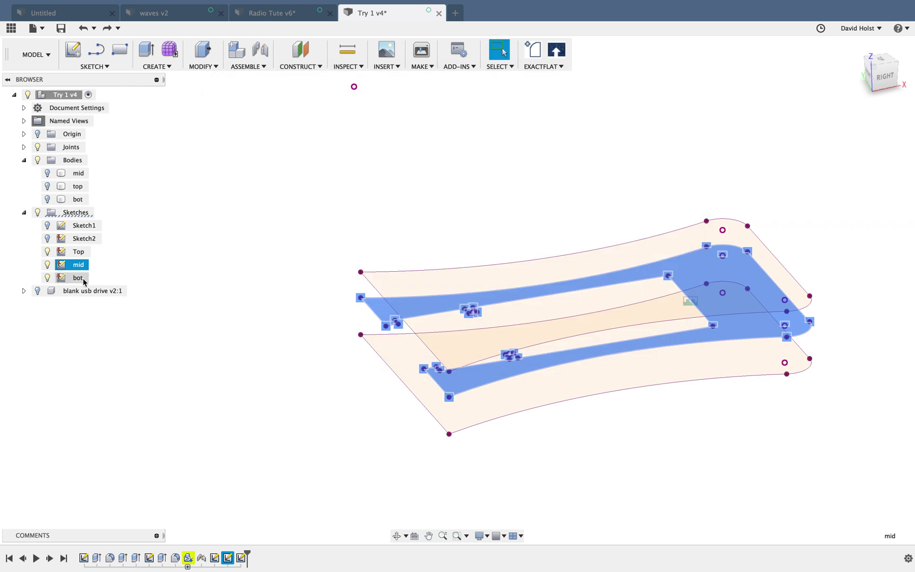
Export the bot sketch as a DXF file named usb bot to the Desktop
left_click(81, 280)
right_click(81, 279)
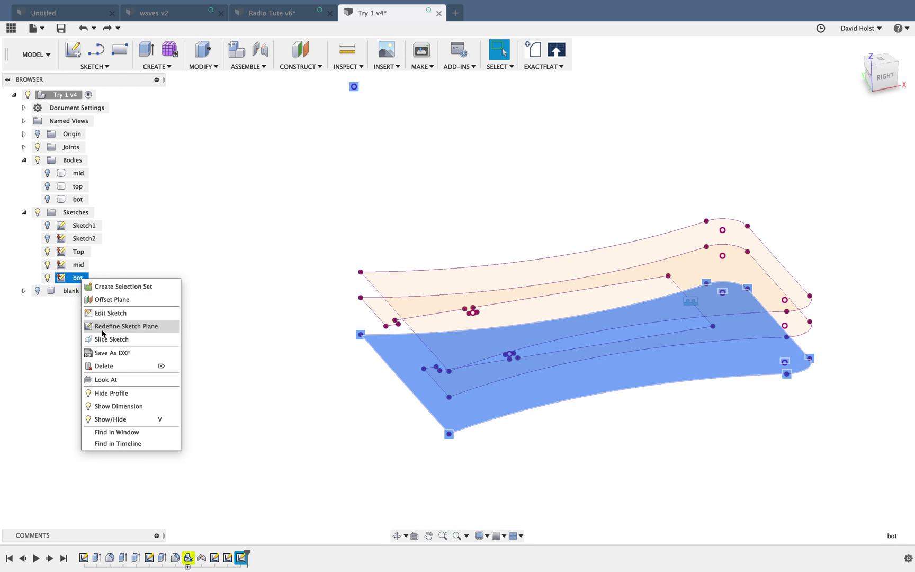
left_click(106, 352)
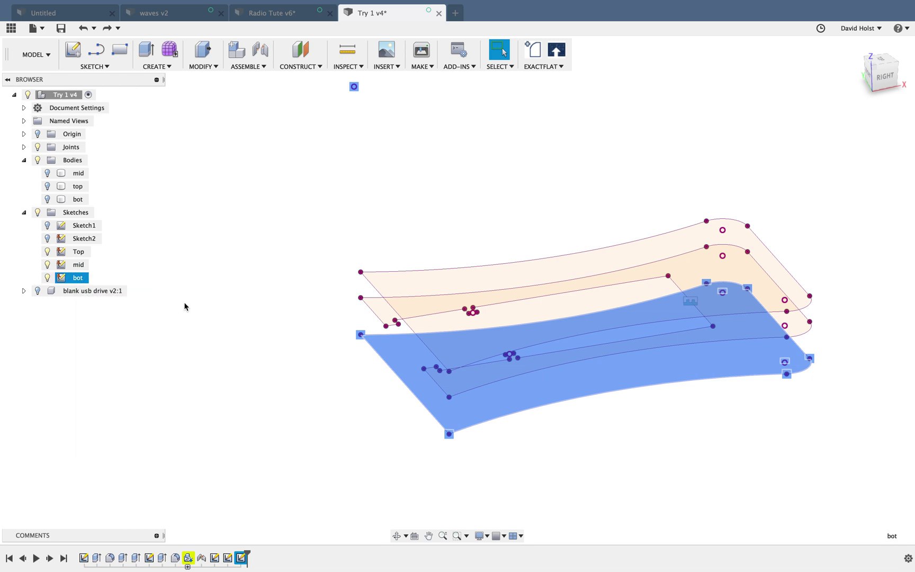
type("usb bot")
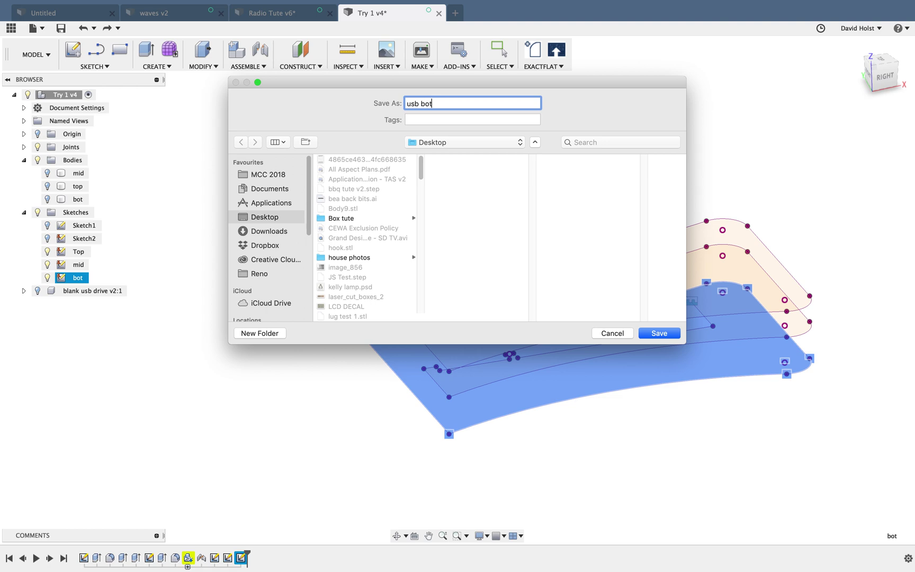
key("Return")
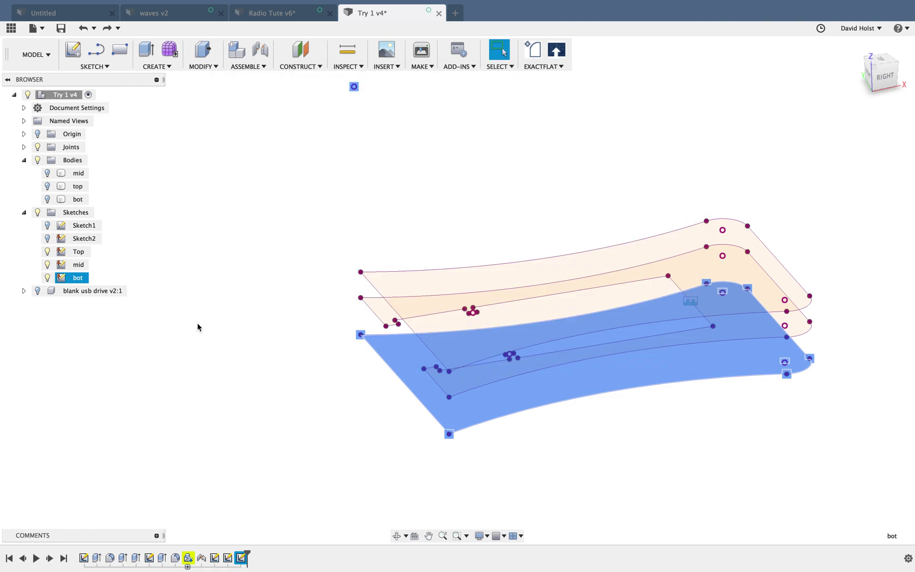
Switch to Adobe Illustrator
key("ctrl+Left")
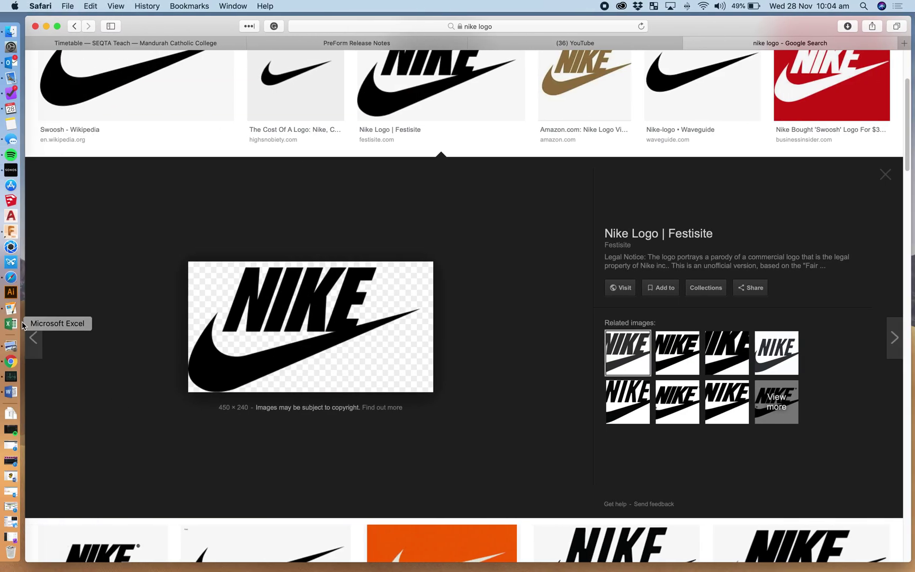
left_click(12, 295)
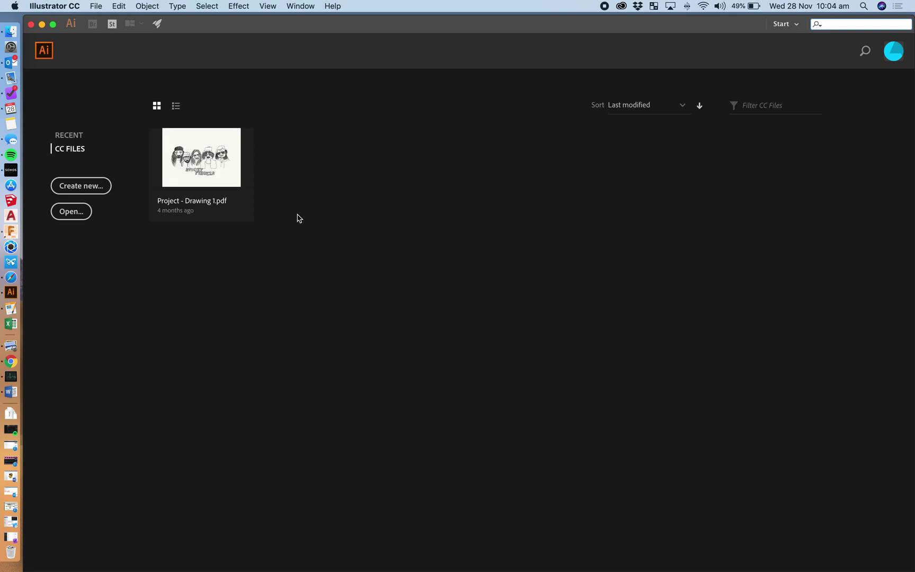
left_click(94, 8)
left_click(95, 7)
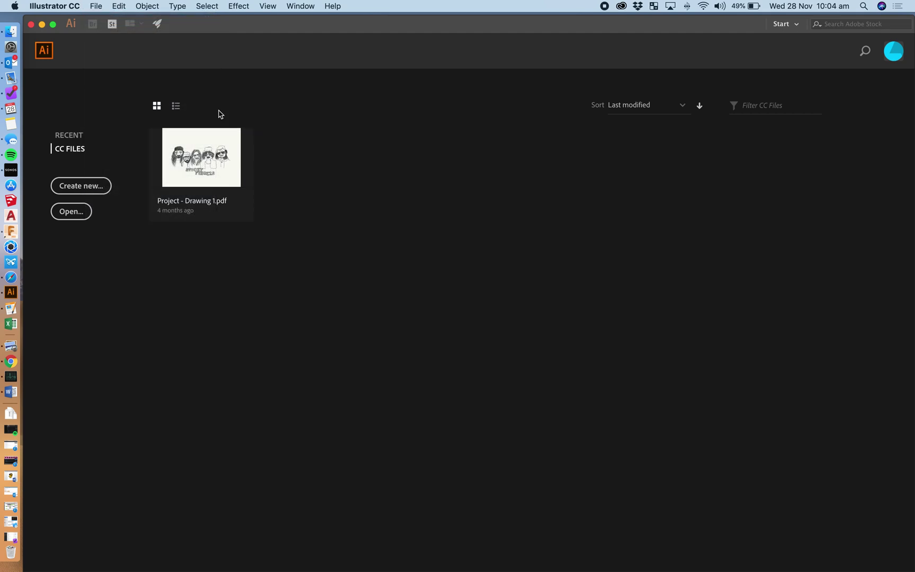
Create a landscape A3 document of 420 × 297 mm and close the floating Roland CutStudio panel
key("super+n")
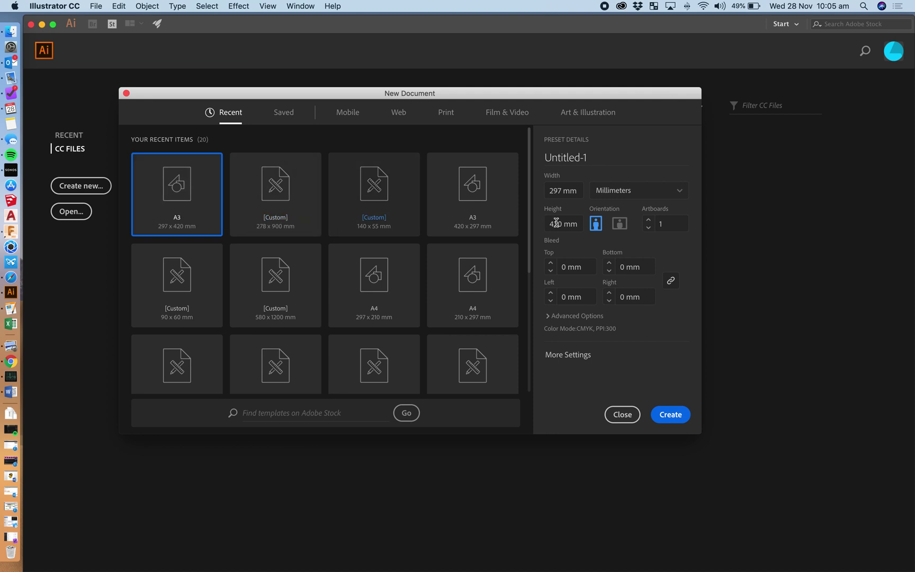
left_click(620, 224)
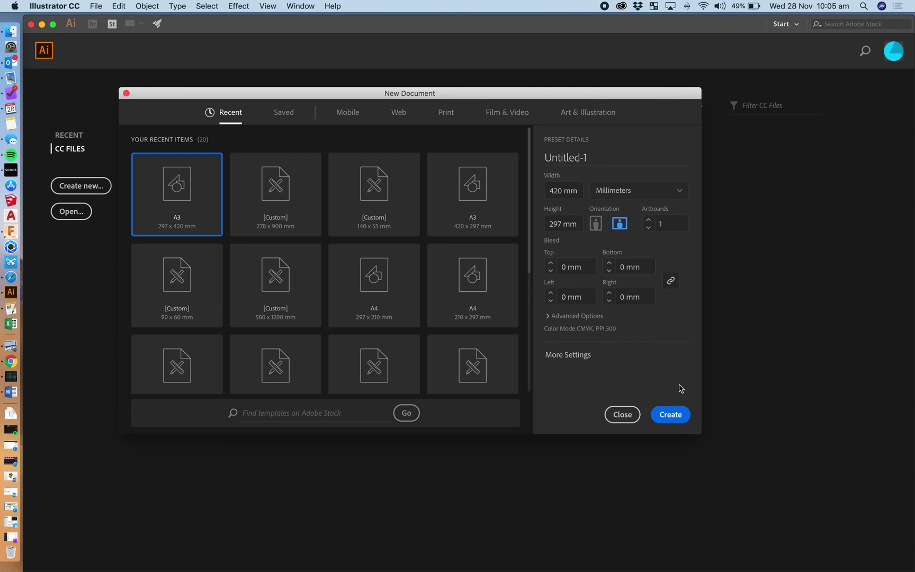
left_click(674, 414)
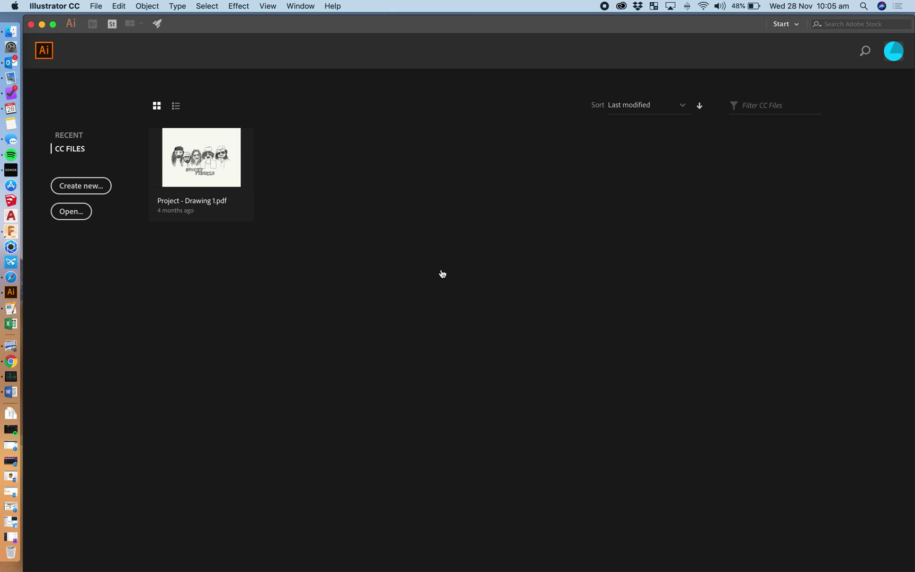
left_click(440, 270)
key("super+alt+n")
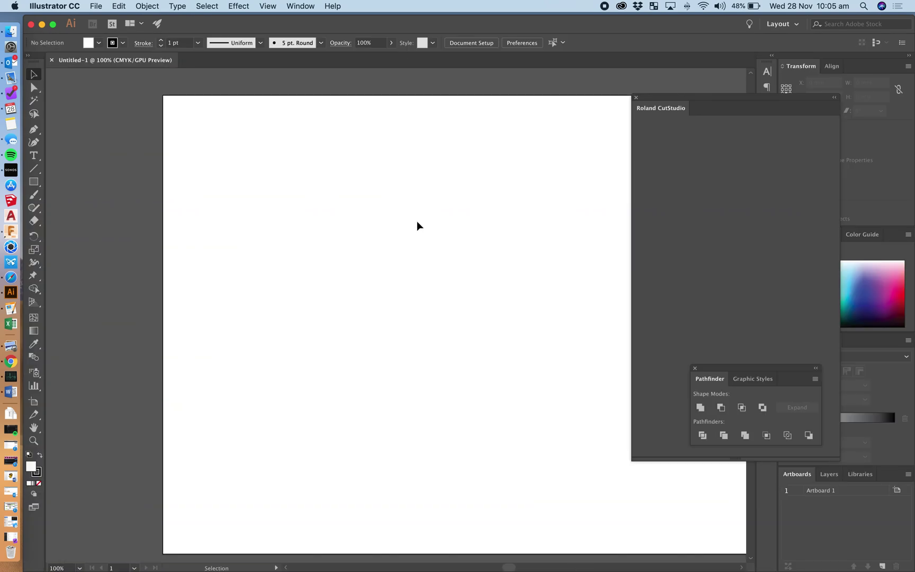
left_click(638, 101)
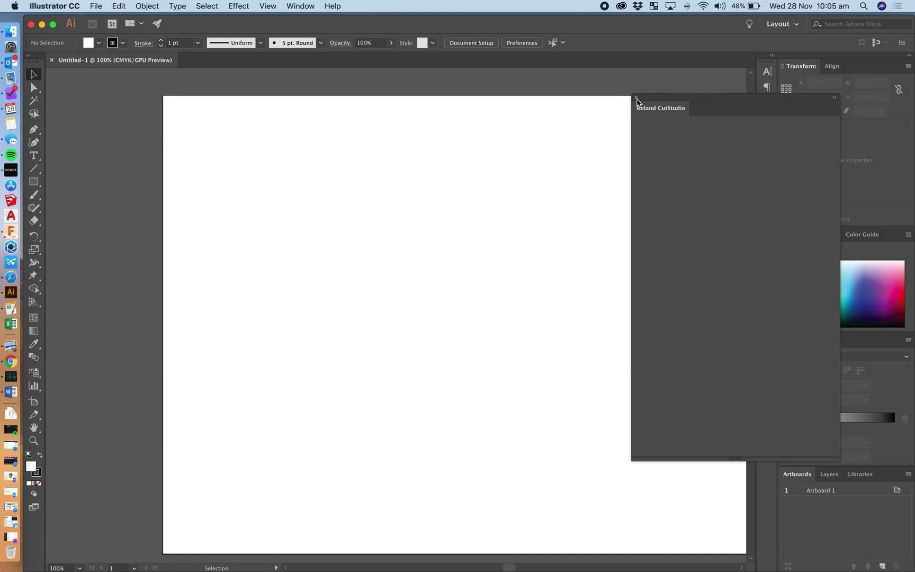
Close the floating Roland CutStudio panel and choose usb bot.dxf from the Desktop for placing, with import options shown
left_click(637, 99)
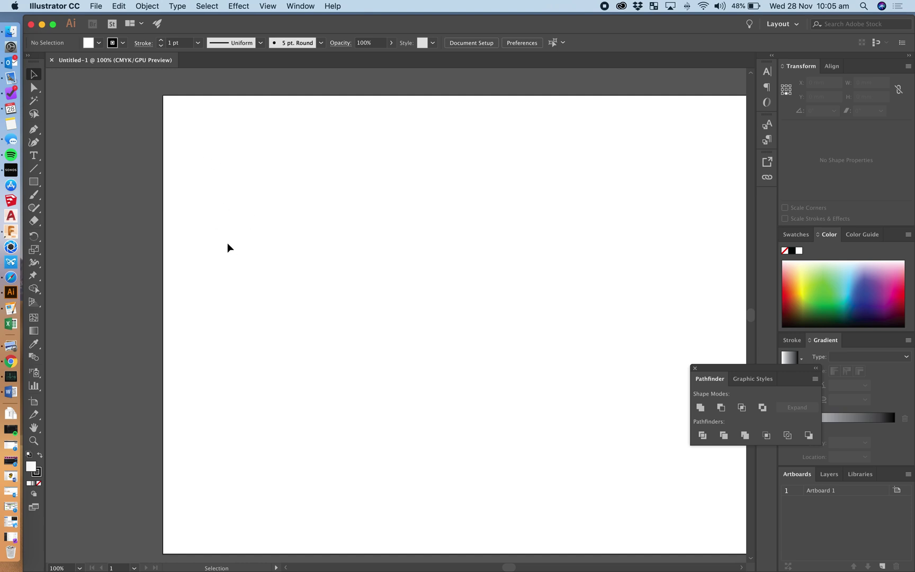
left_click(94, 7)
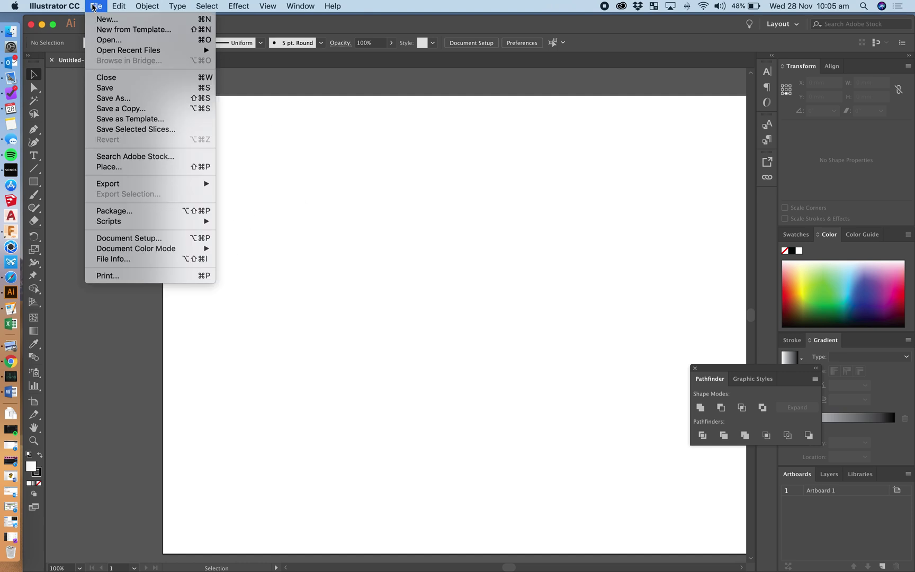
left_click(131, 167)
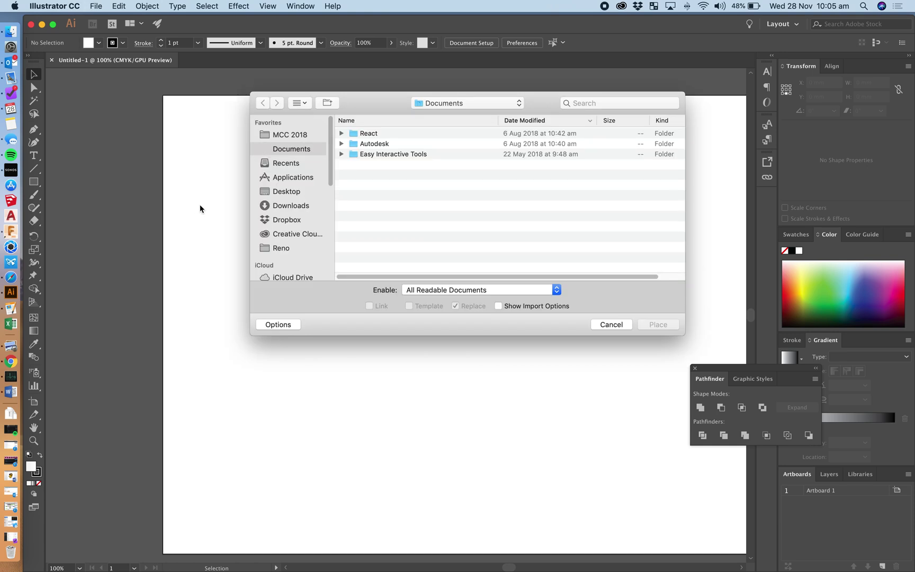
left_click(283, 195)
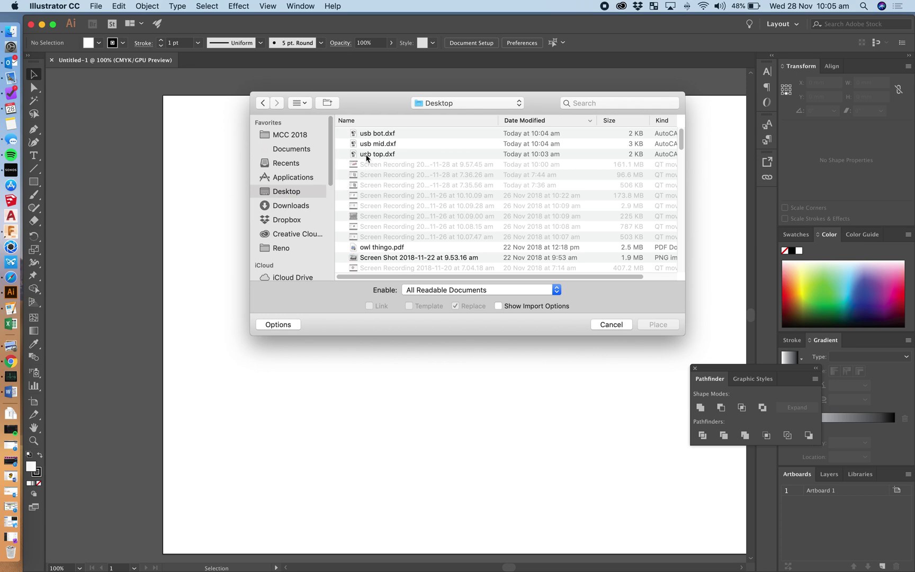
left_click(385, 136)
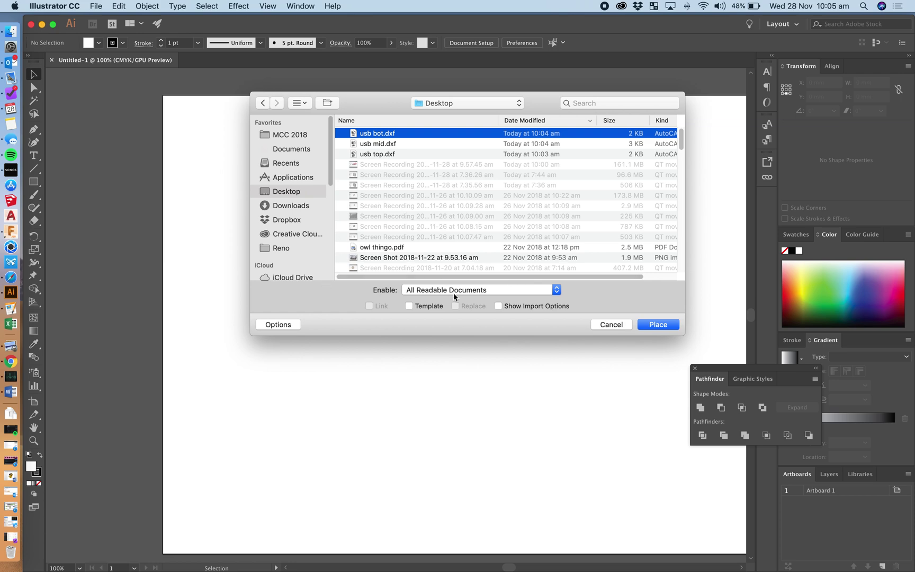
left_click(292, 329)
left_click(293, 328)
left_click(281, 325)
left_click(280, 325)
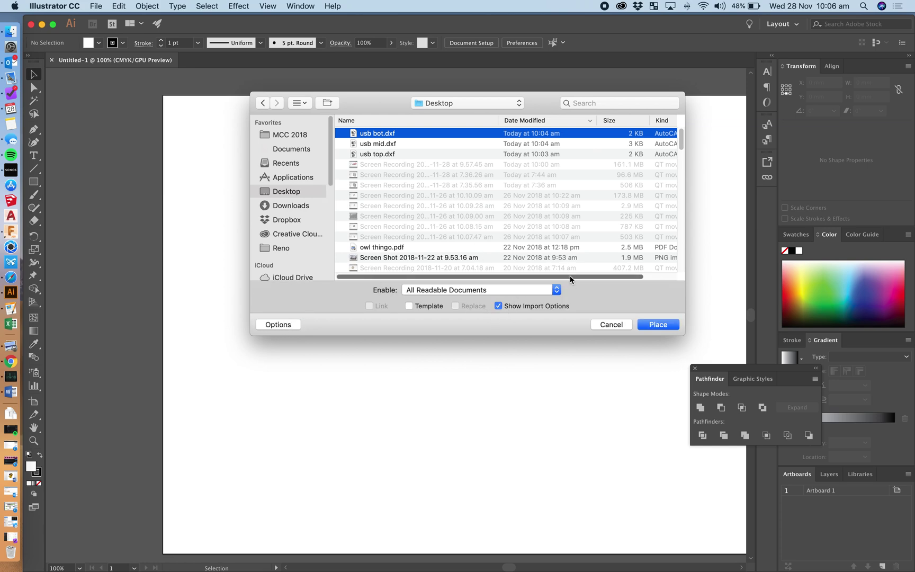
Place usb bot.dxf at original size, 1 unit = 1 millimetre, near the artboard's upper-left corner
left_click(657, 325)
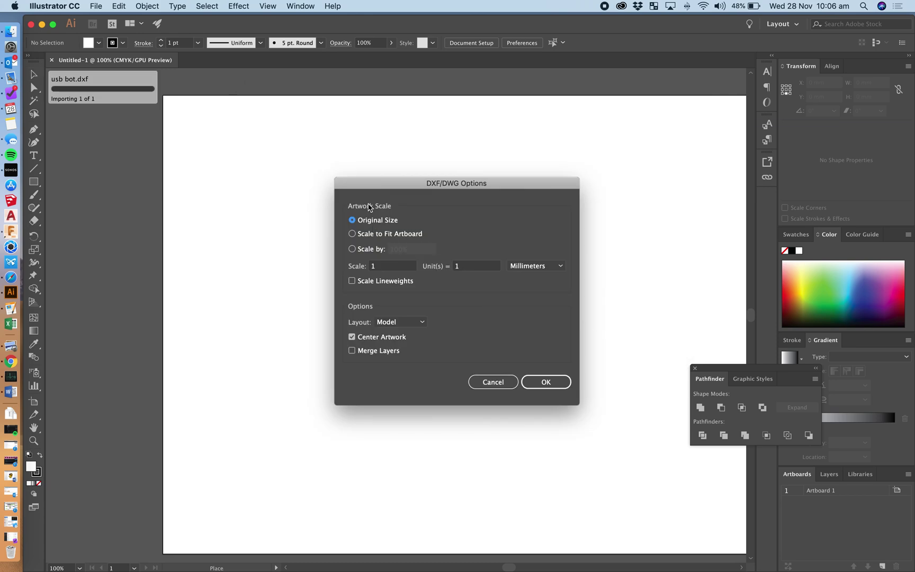
left_click(535, 385)
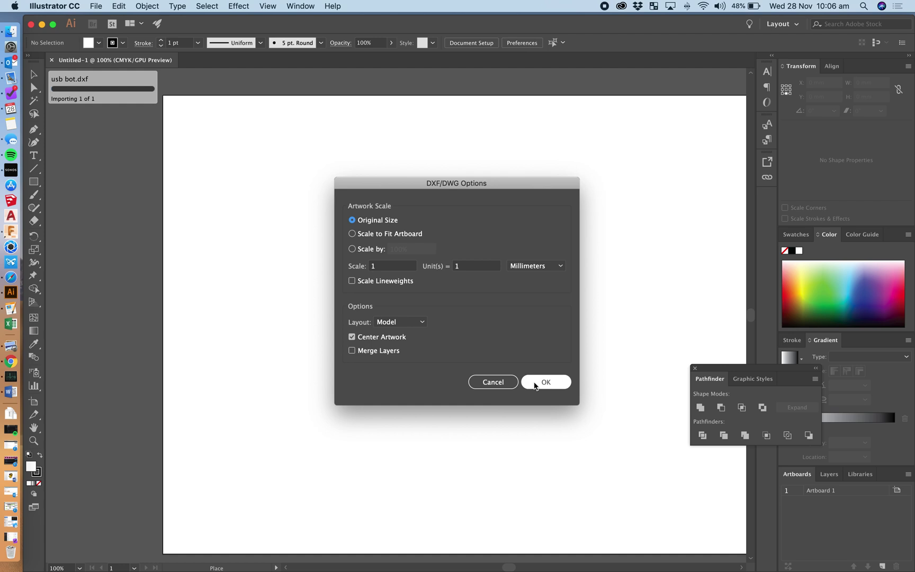
left_click(188, 123)
left_click(181, 123)
left_click_drag(174, 103, 279, 187)
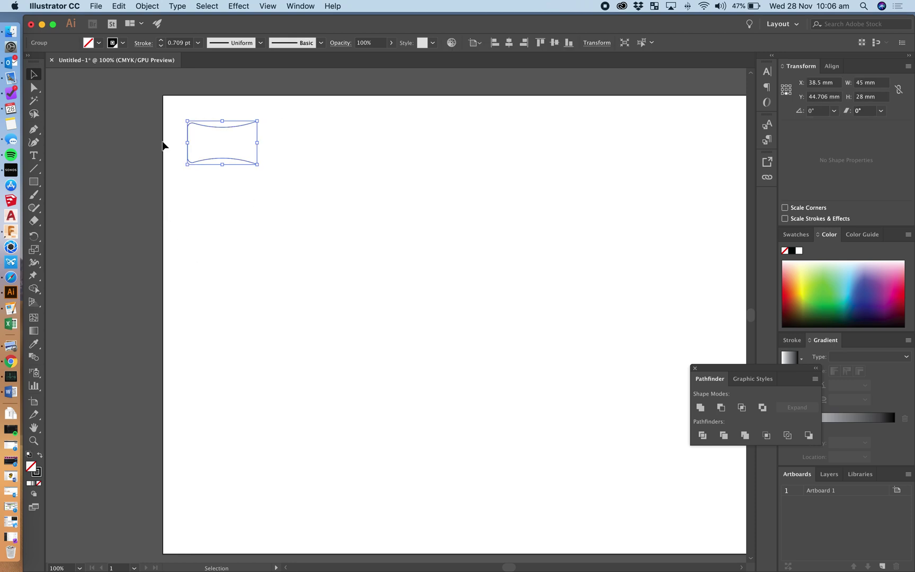
left_click(146, 140)
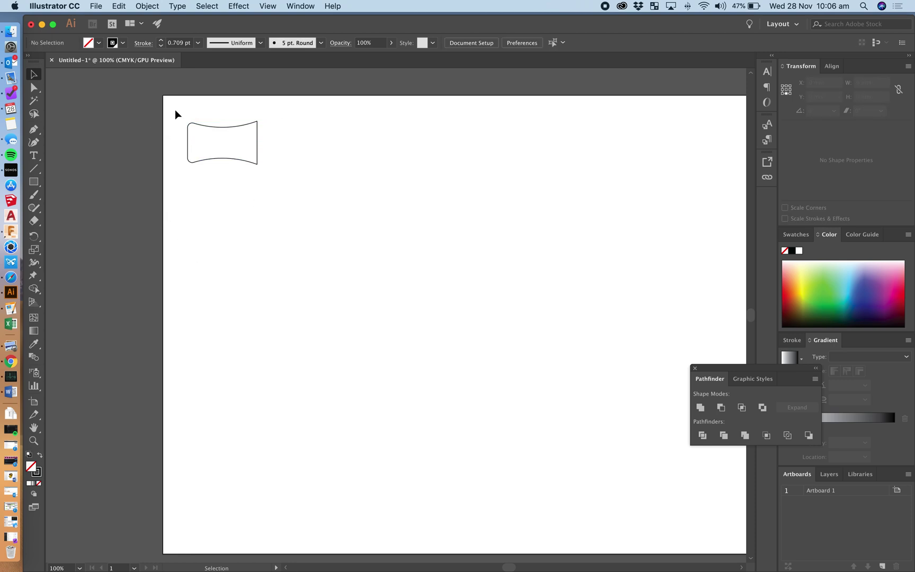
Fill the placed bot outline with red FF0000
left_click_drag(179, 113, 272, 180)
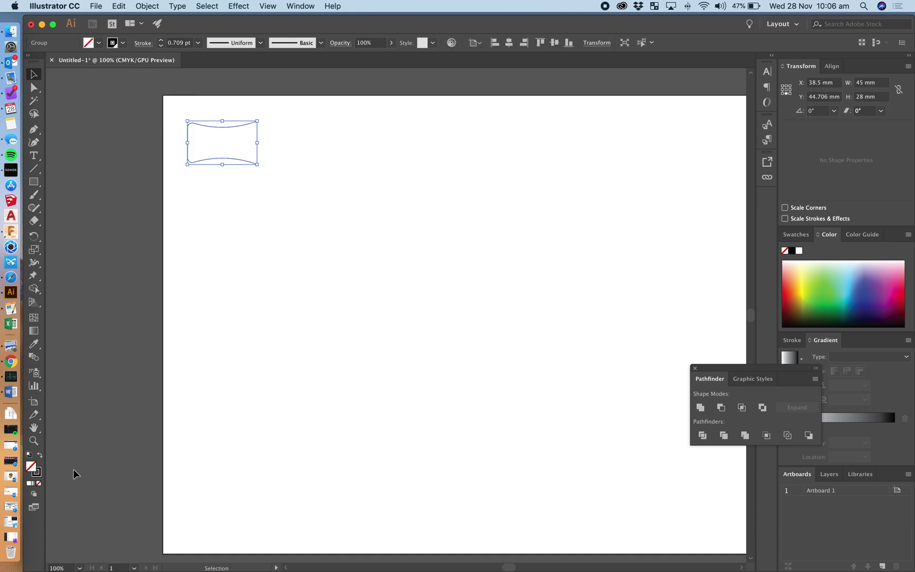
double_click(35, 470)
left_click(443, 234)
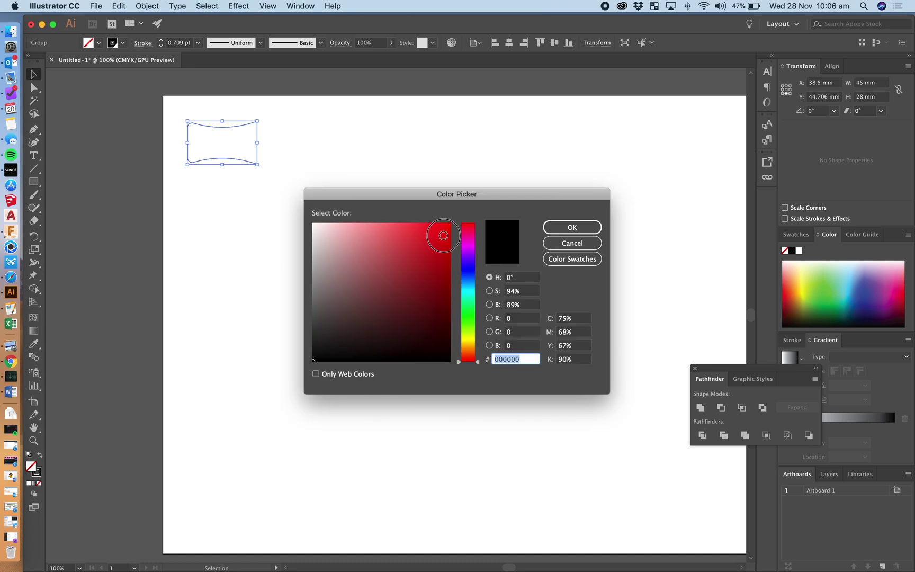
mouse_move(443, 234)
left_mouse_down()
mouse_move(403, 241)
mouse_move(451, 223)
left_mouse_up()
left_click(554, 226)
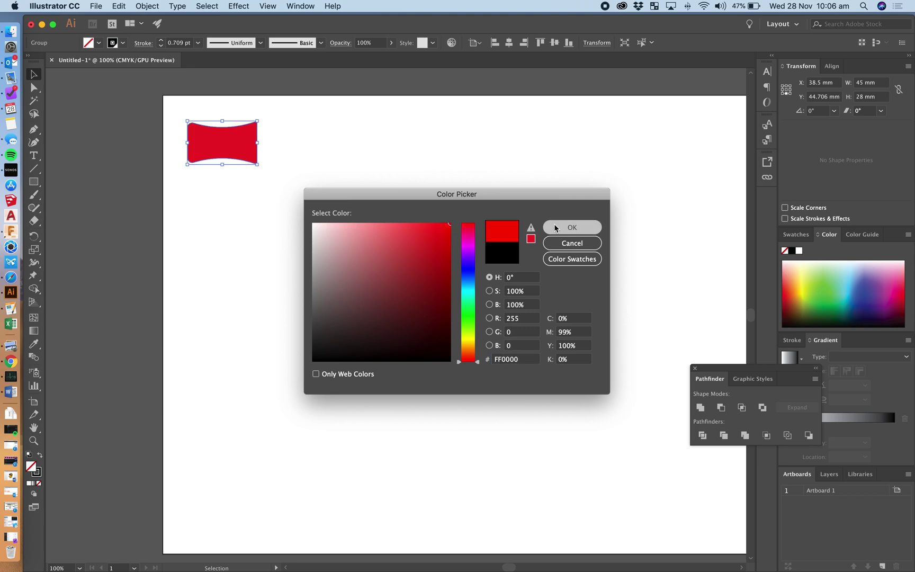
left_click(143, 157)
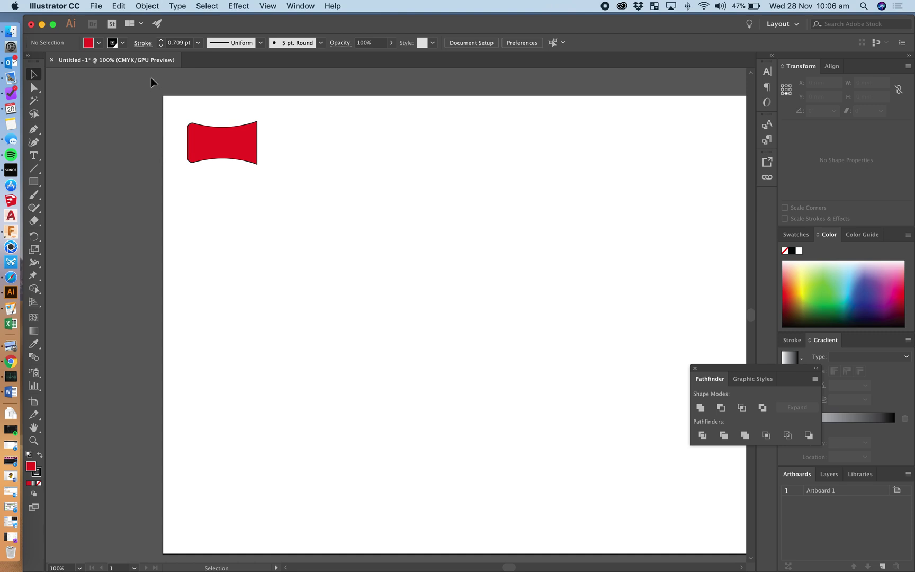
Place usb top.dxf from the Desktop at original size in millimetres, directly to the right of the red shape
left_click(97, 6)
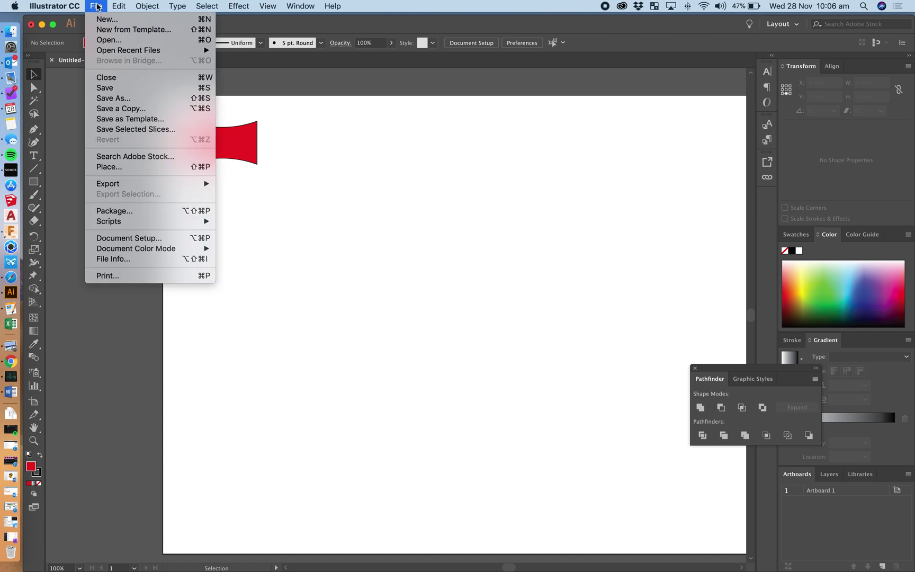
left_click(121, 167)
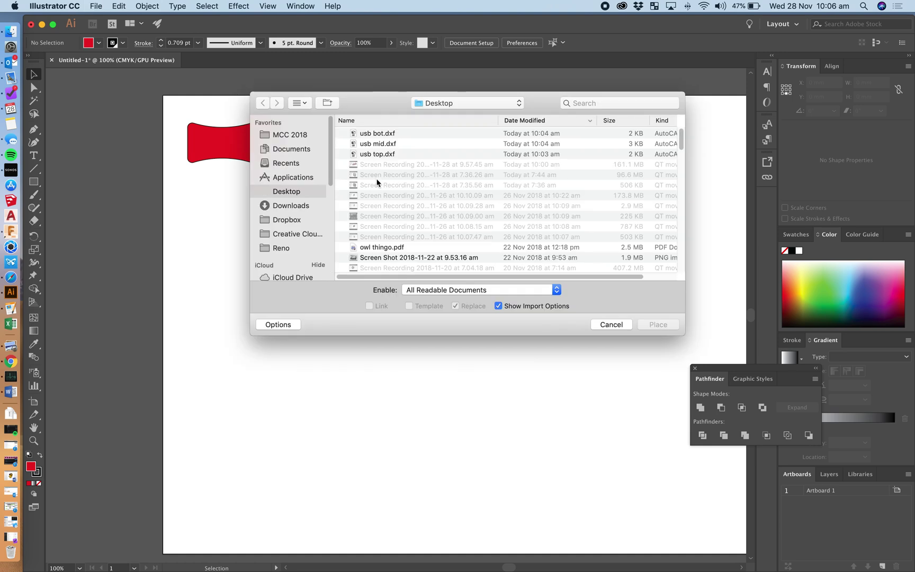
left_click(384, 154)
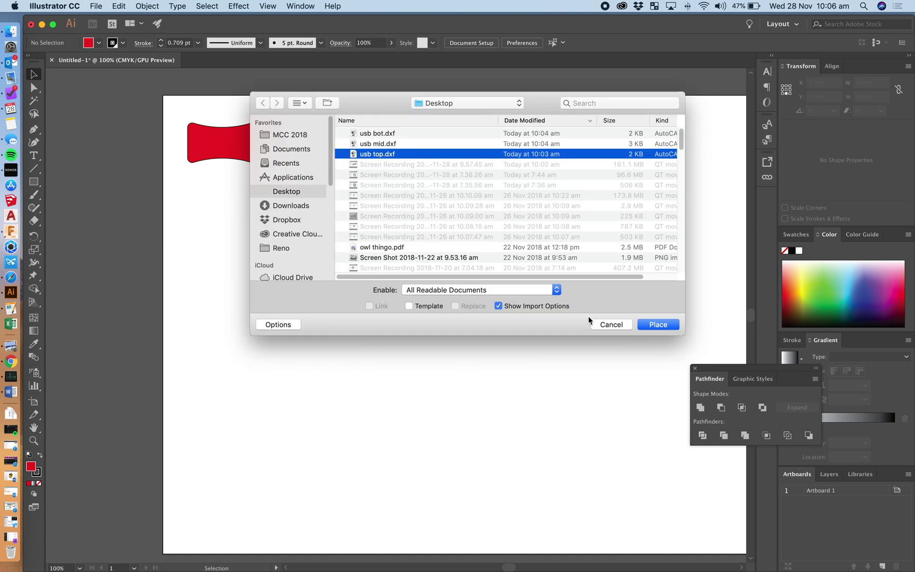
left_click(676, 324)
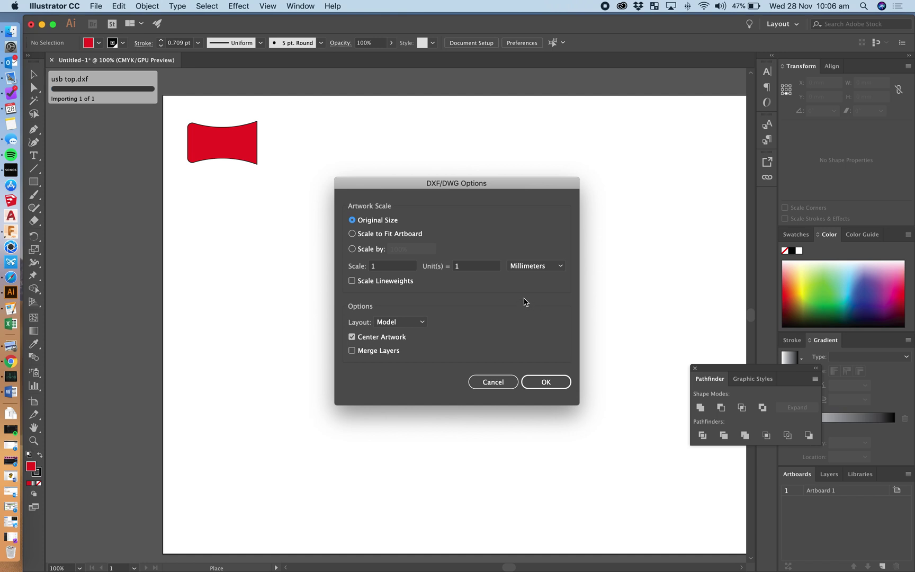
left_click(555, 386)
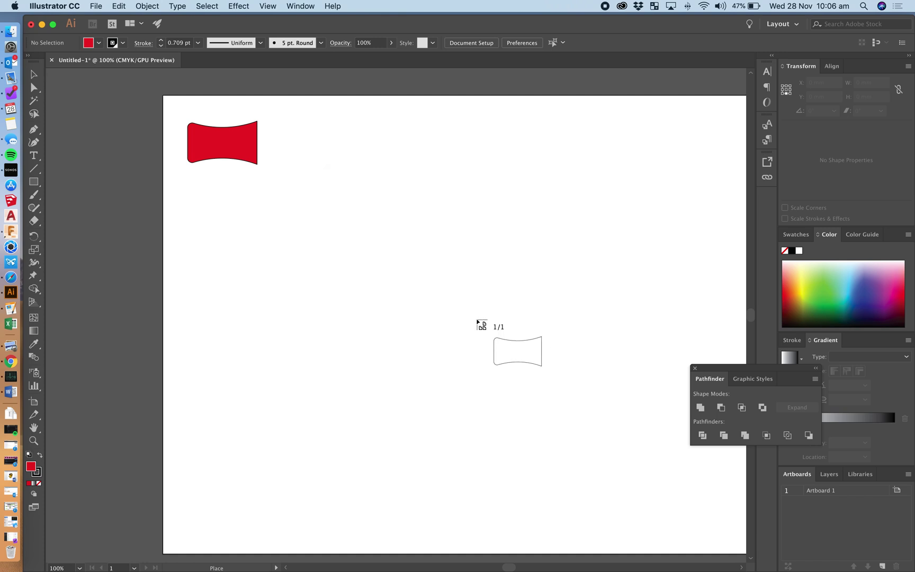
left_click(263, 113)
left_click_drag(286, 123, 289, 131)
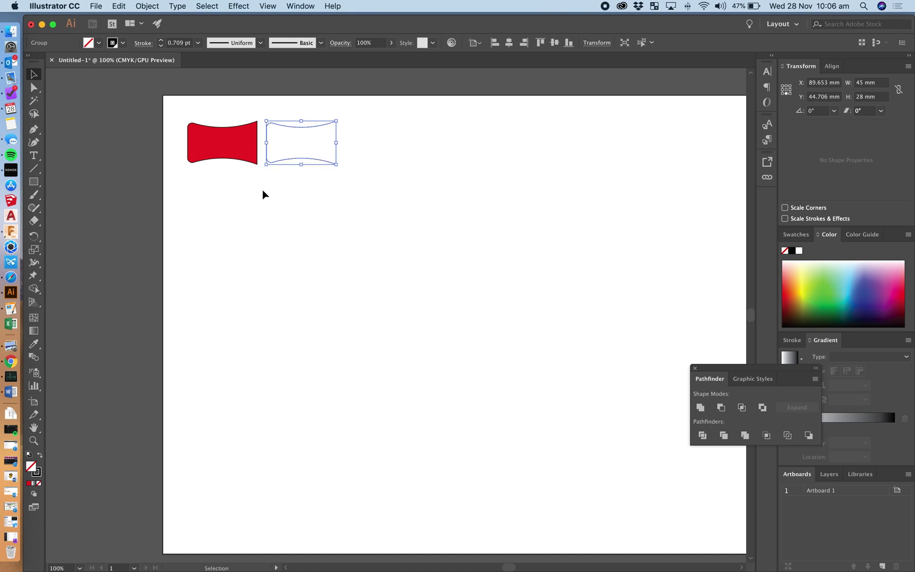
Fill the placed top outline with blue 0025FF
double_click(33, 472)
left_click(474, 274)
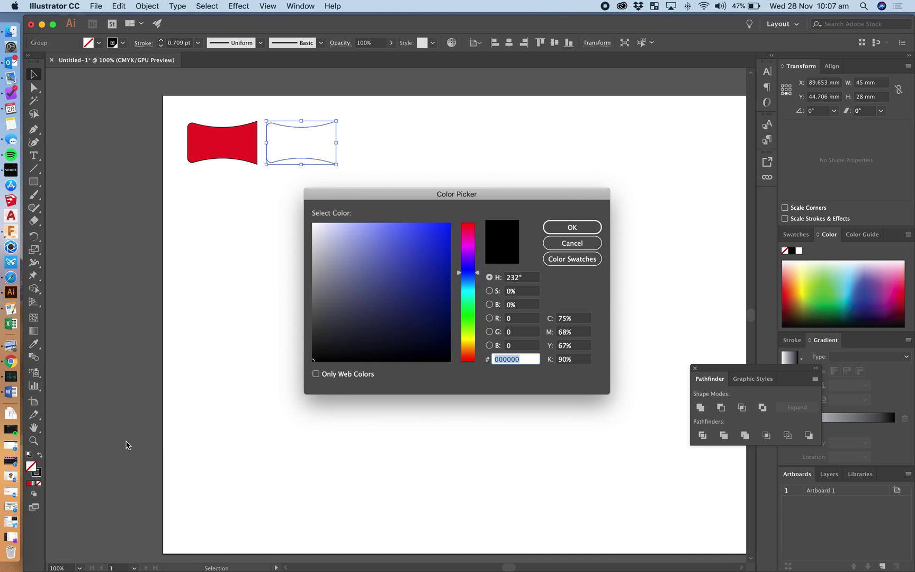
left_click_drag(433, 234, 462, 221)
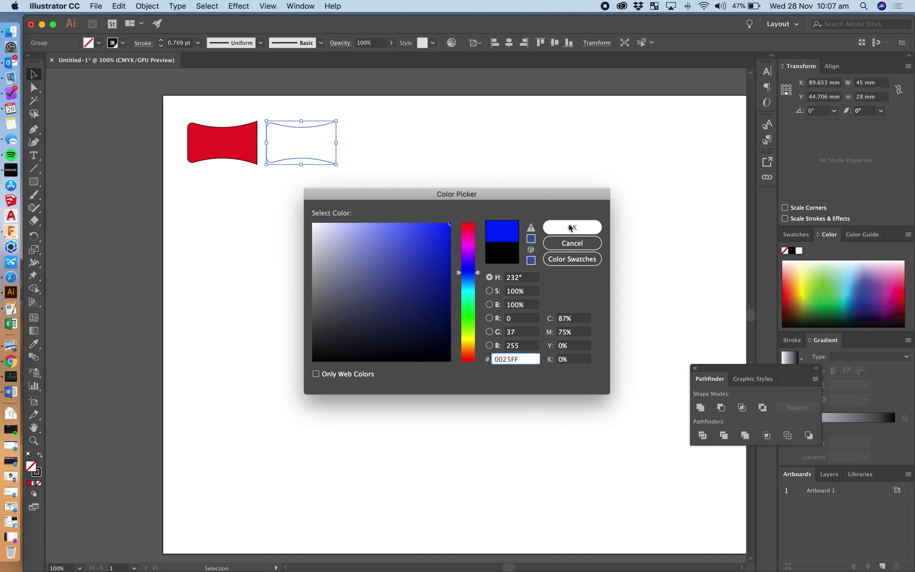
left_click(571, 228)
left_click(374, 190)
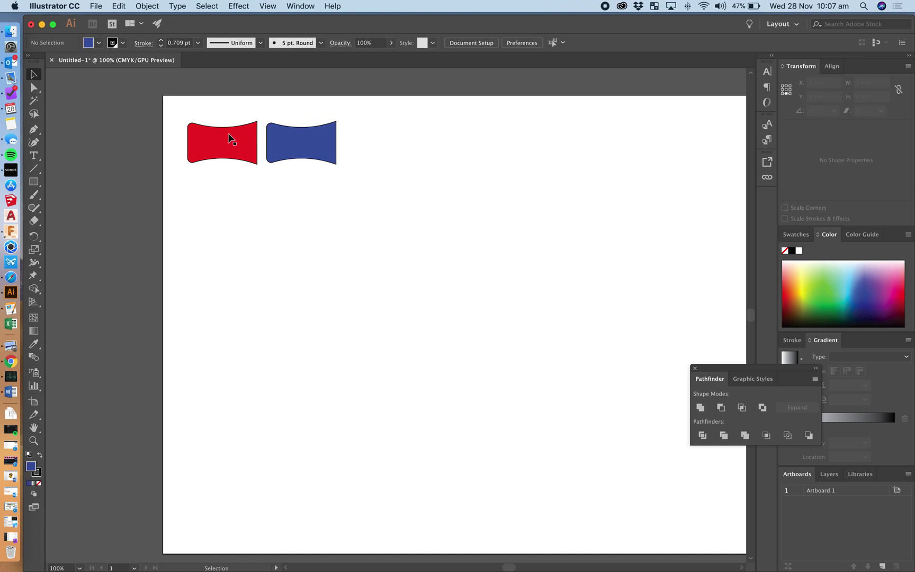
Place usb mid.dxf from the Desktop to the right of the blue shape, roughly in line with the other two
left_click(96, 6)
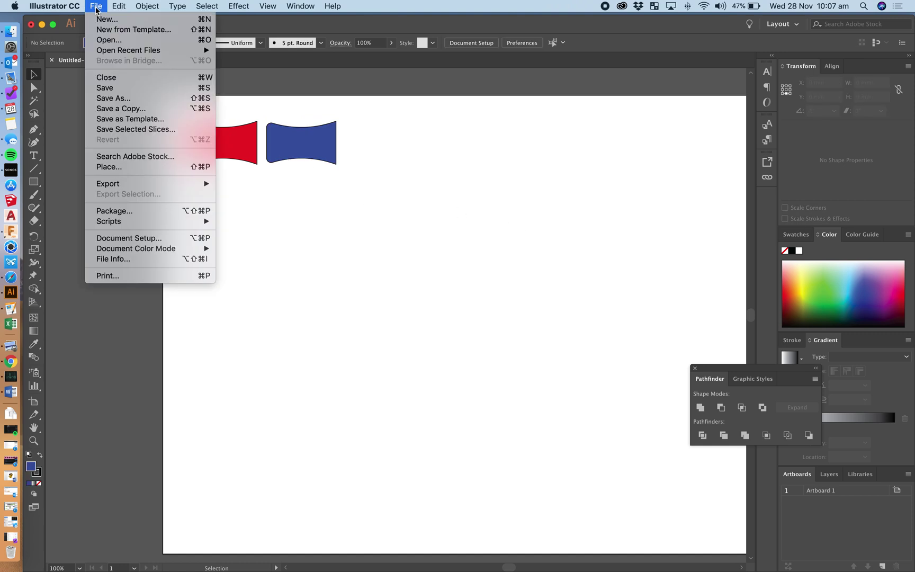
left_click(127, 167)
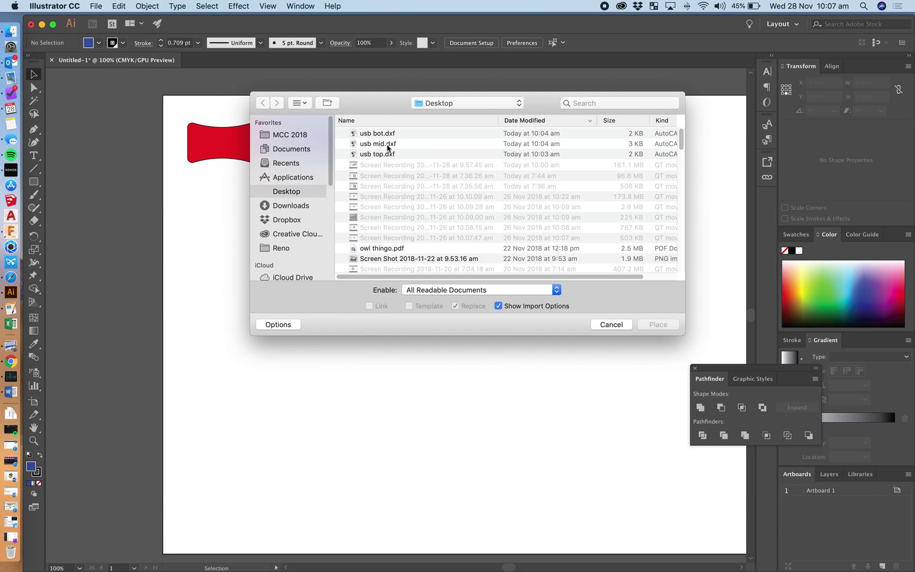
left_click(388, 144)
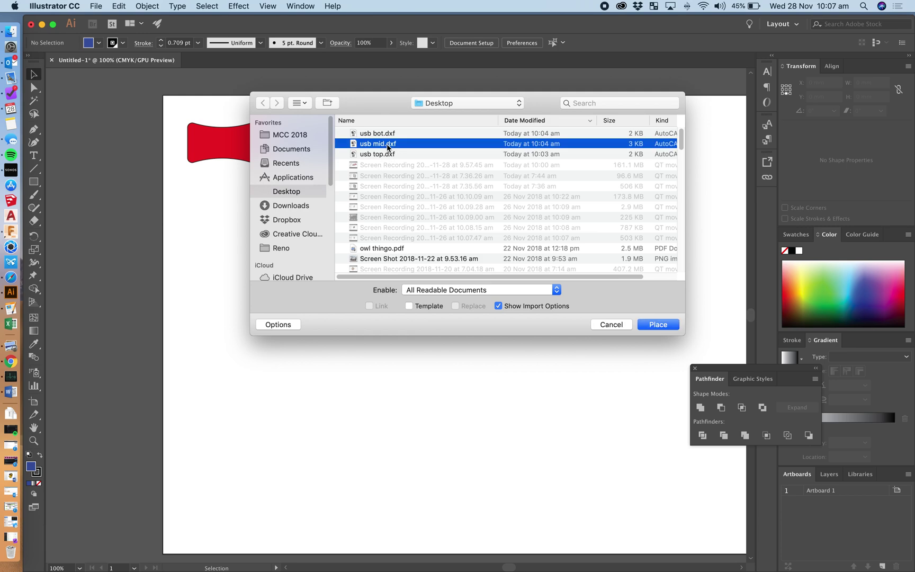
left_click(657, 325)
left_click(544, 381)
left_click(374, 133)
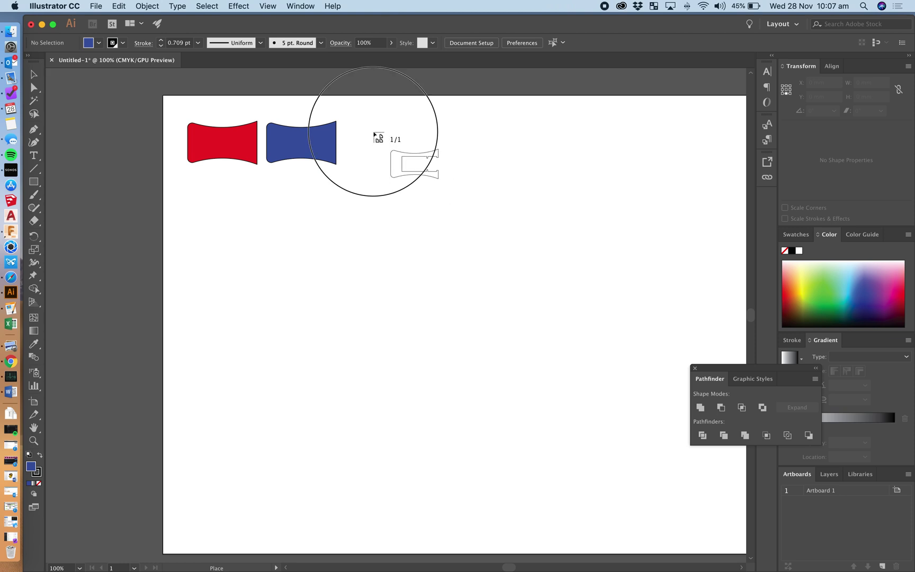
left_click(423, 198)
left_click(427, 144)
left_click_drag(428, 139, 406, 130)
left_click(417, 192)
left_click(414, 156)
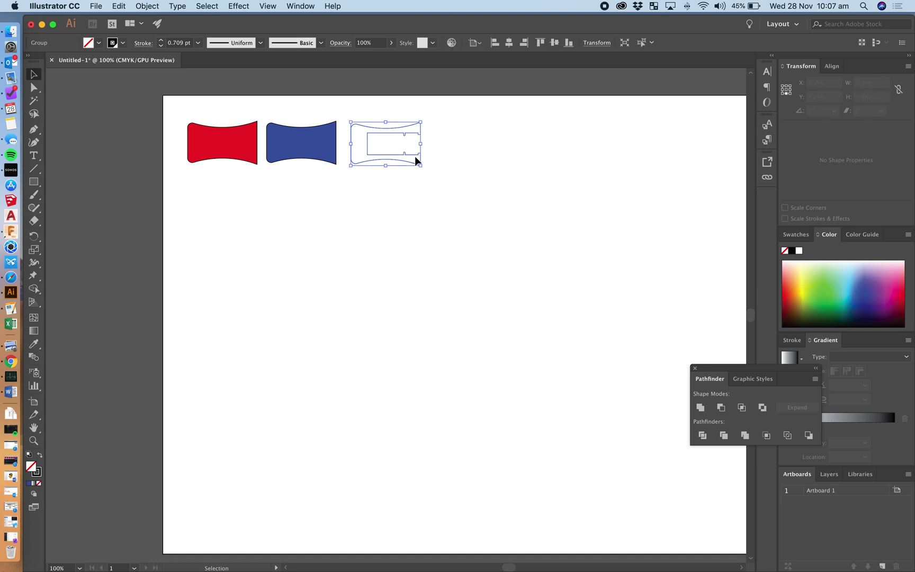
Fill the placed mid outline with light blue 80E7FF
double_click(35, 471)
left_click(473, 293)
left_click_drag(473, 294, 470, 287)
left_click(392, 230)
left_click_drag(392, 230, 382, 221)
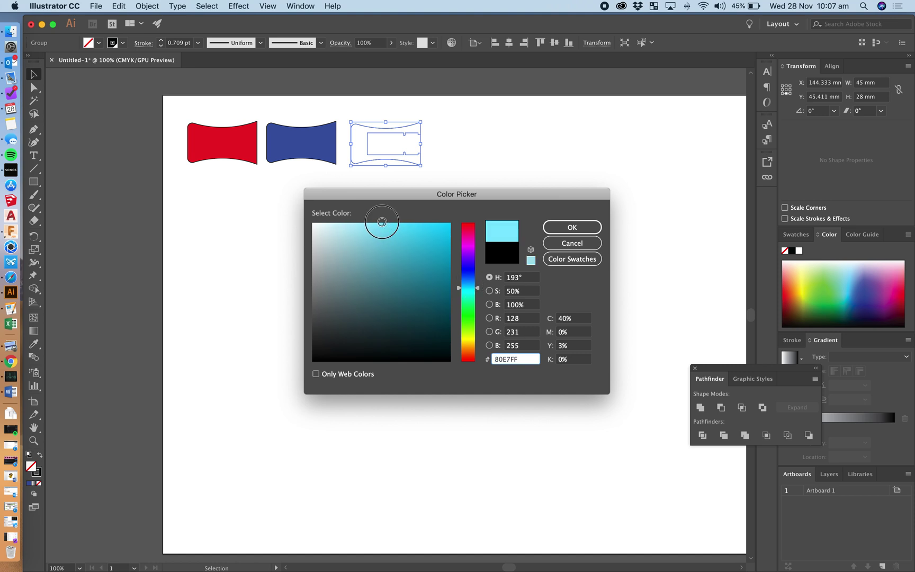
left_click(559, 221)
left_click(501, 189)
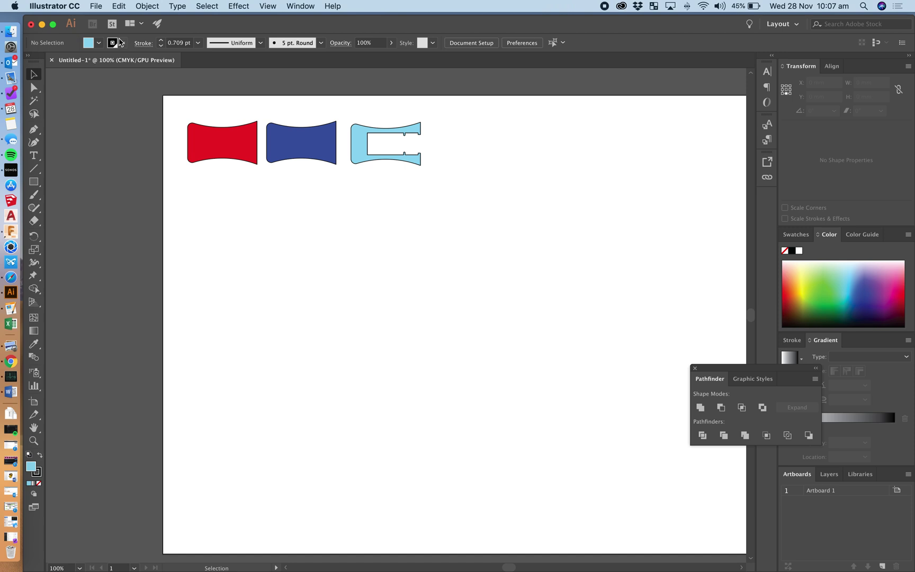
Save the document to the Desktop in Adobe Illustrator (ai) format, named with the owner's surname followed by USB, using the Illustrator CC version
left_click(96, 6)
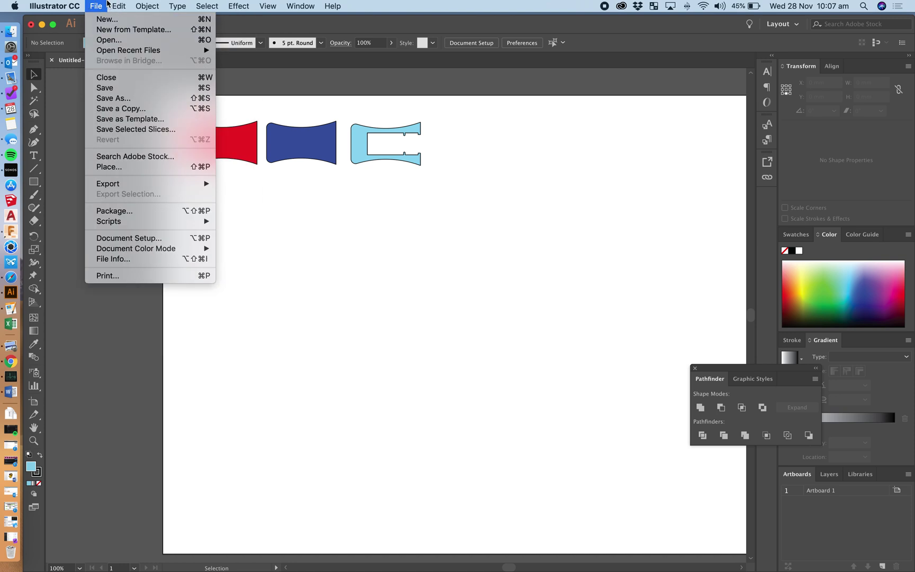
left_click(107, 3)
left_click(113, 98)
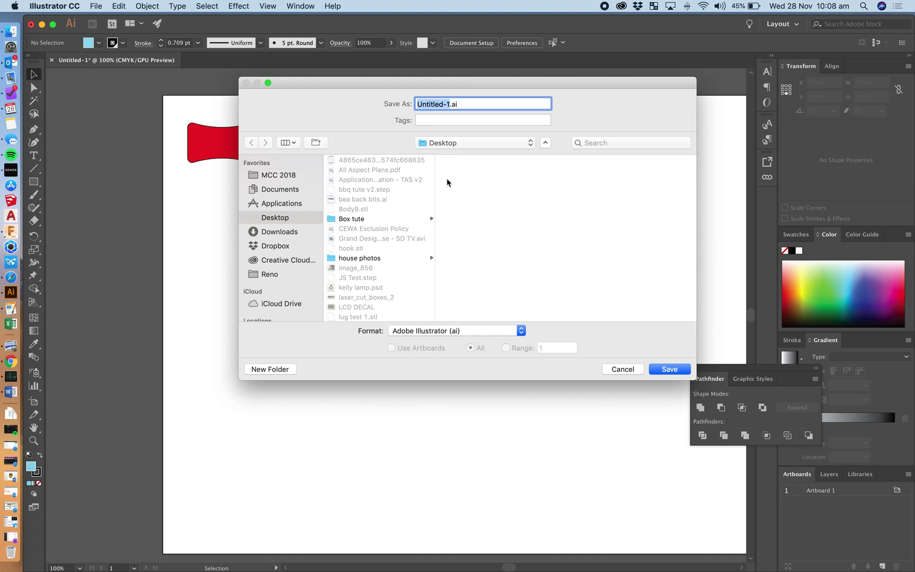
type("Holst USB")
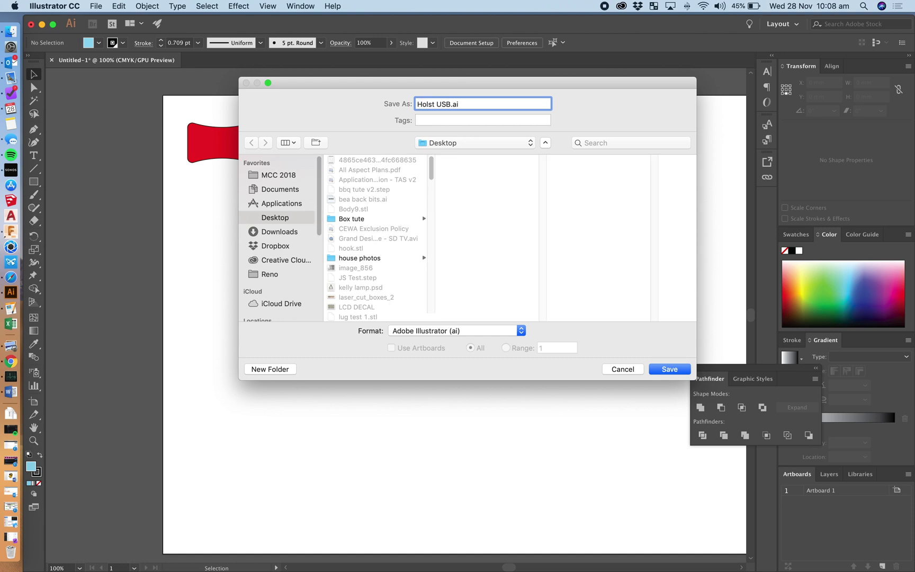
key("Return")
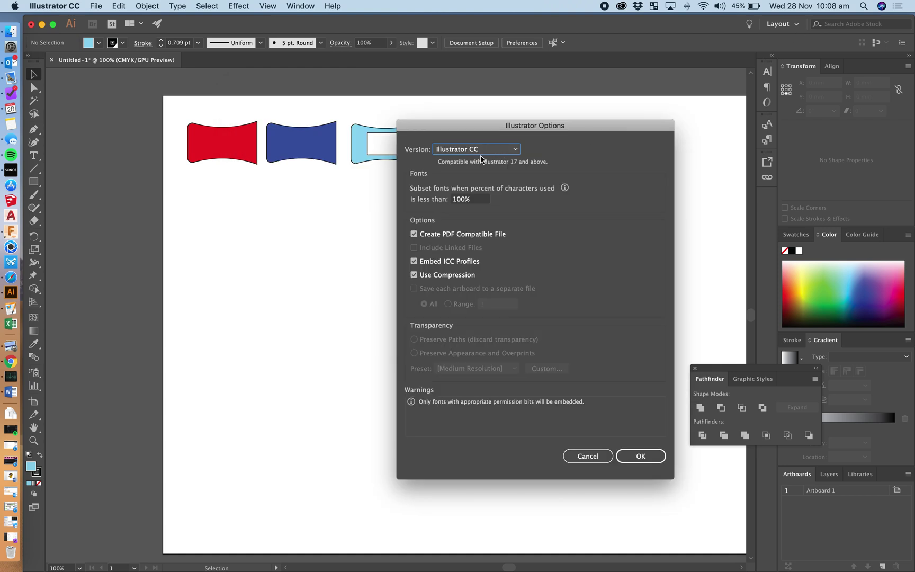
left_click(641, 454)
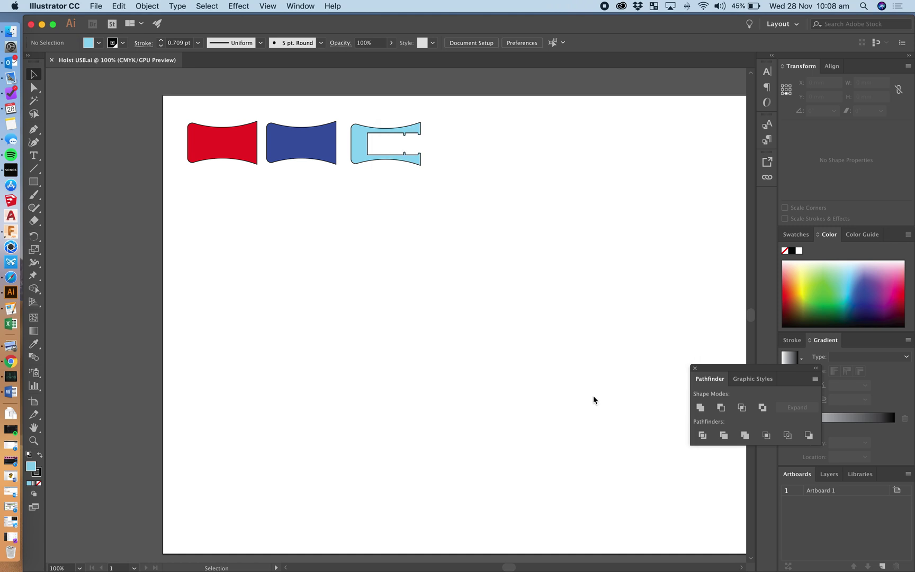